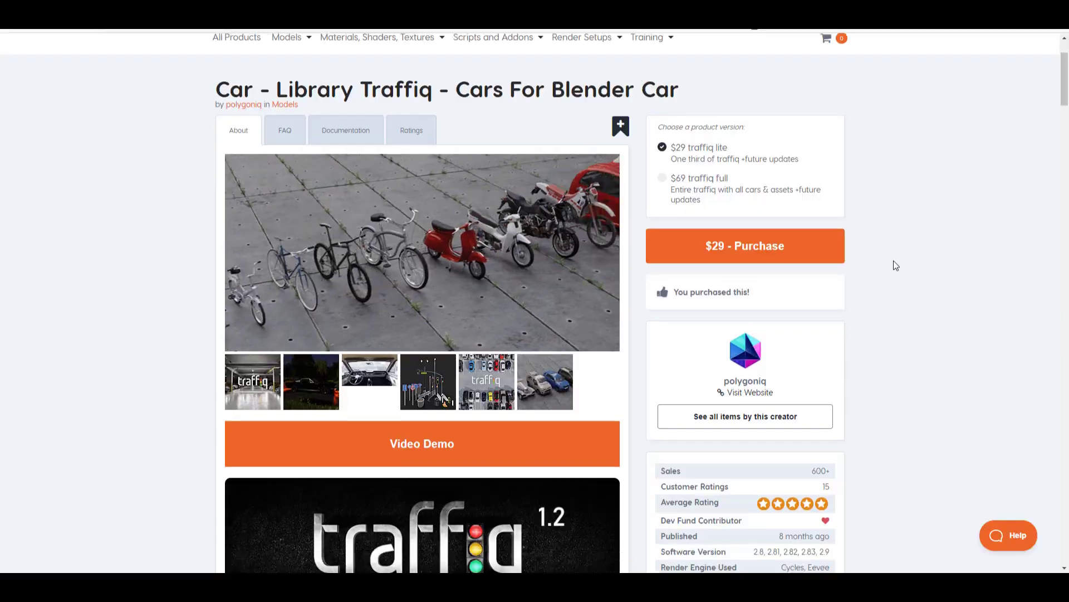
Look through the traffiq car library product page on BlenderMarket, covering its versions, prices, latest release and product details
scroll(895, 265, "down", 8)
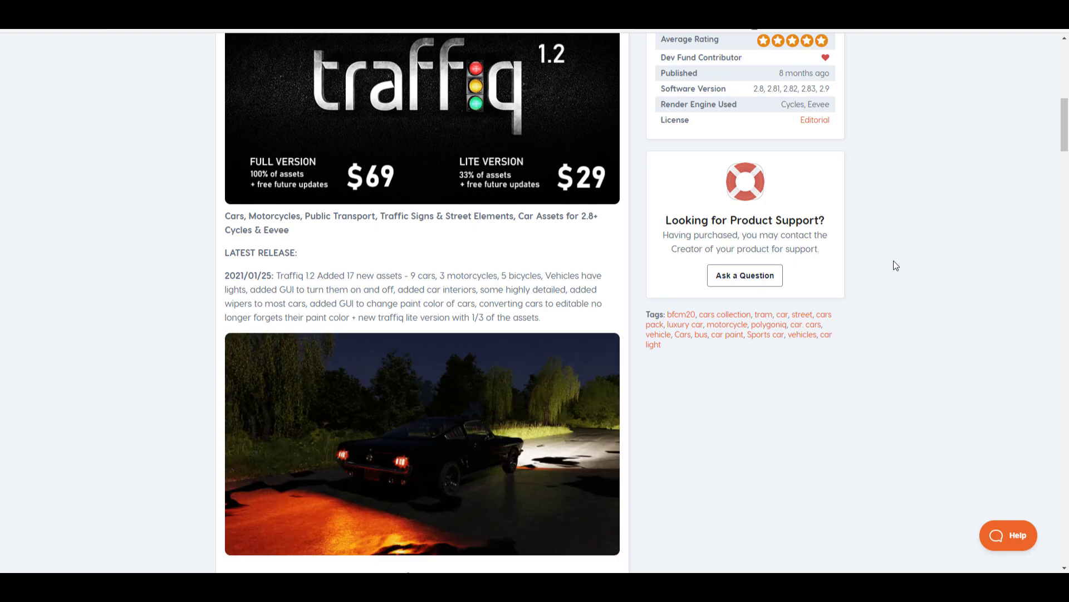
scroll(894, 259, "down", 1)
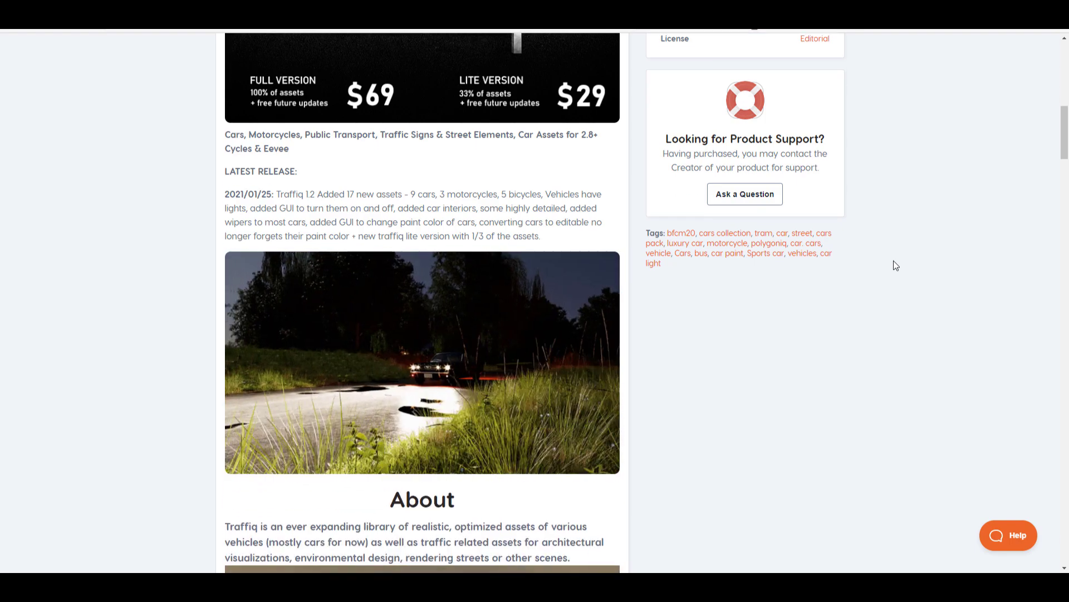
scroll(894, 260, "up", 1)
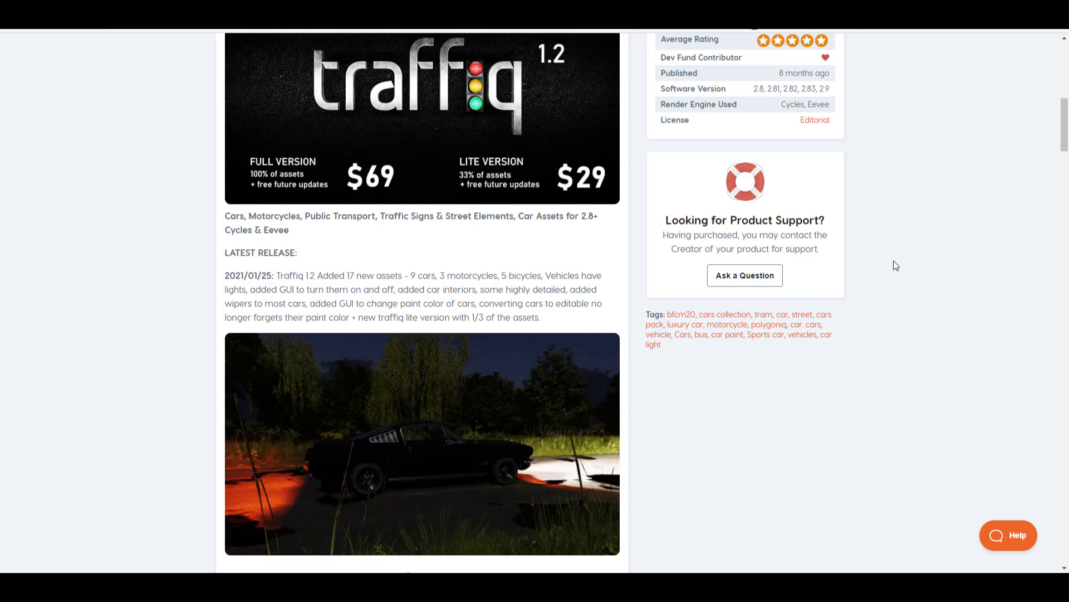
scroll(893, 260, "up", 7)
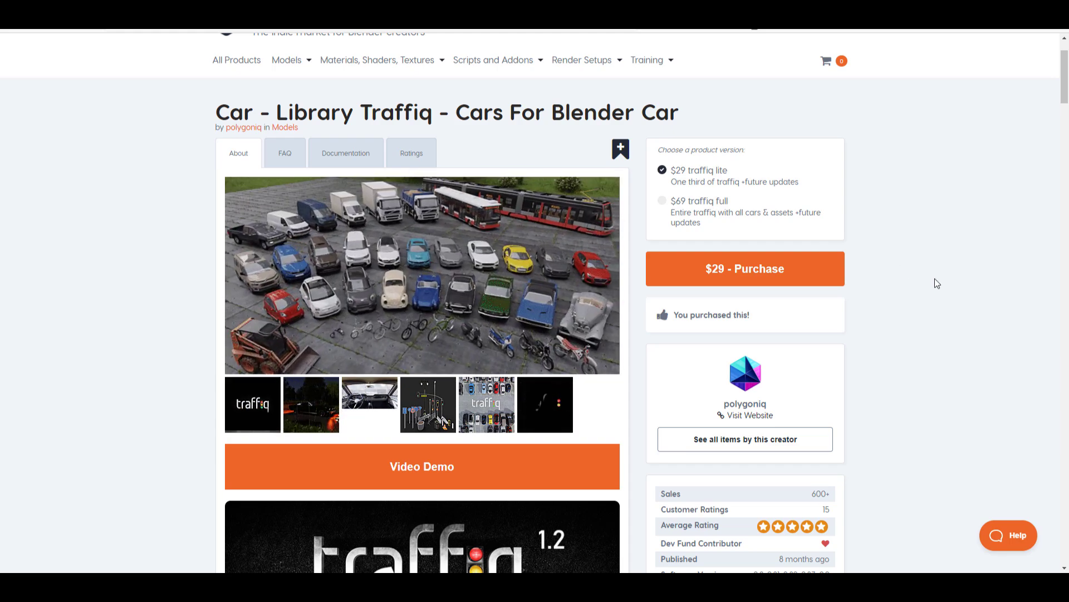
scroll(937, 285, "up", 2)
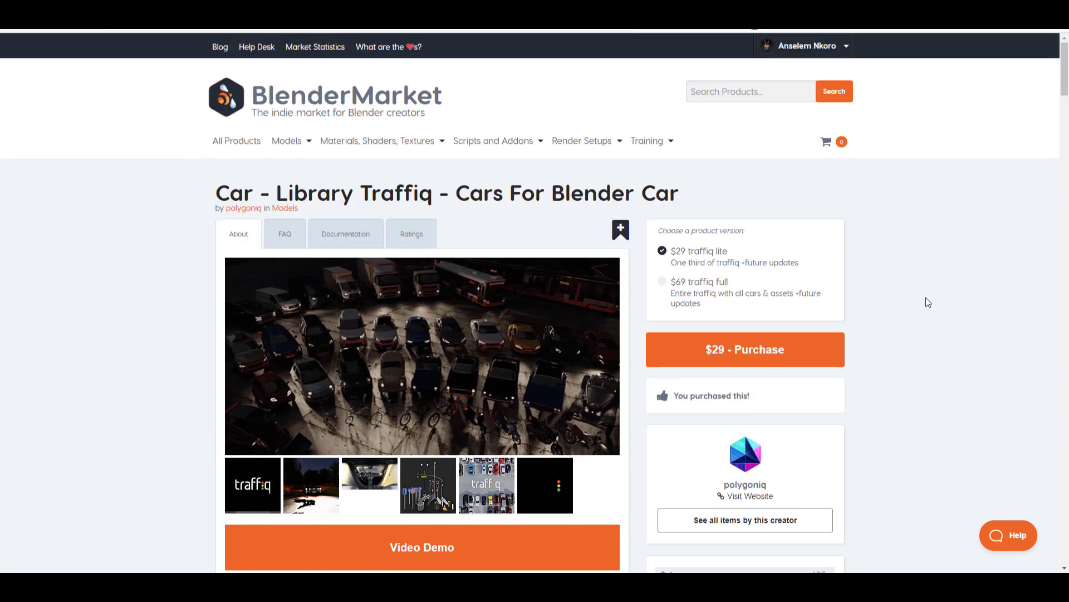
scroll(845, 330, "down", 7)
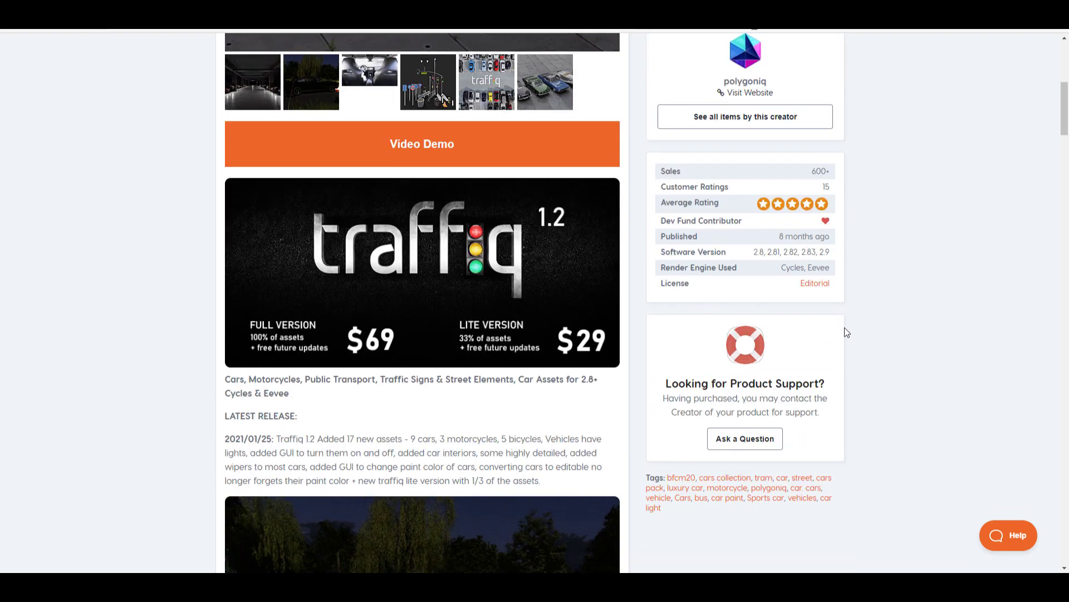
scroll(852, 328, "up", 1)
scroll(852, 325, "up", 5)
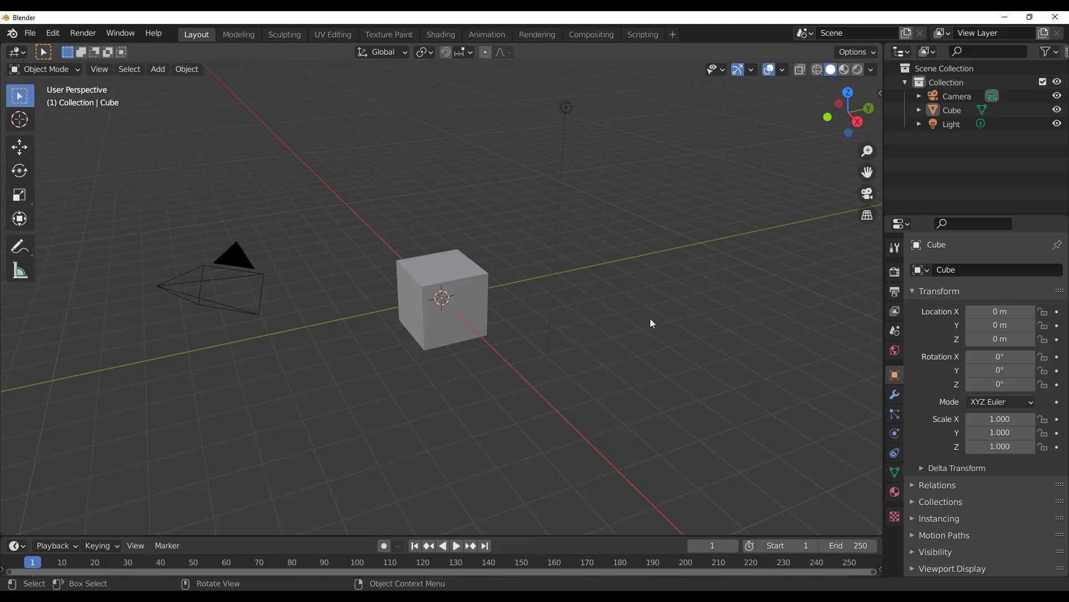
Delete the default cube from the new Blender scene
left_click(55, 34)
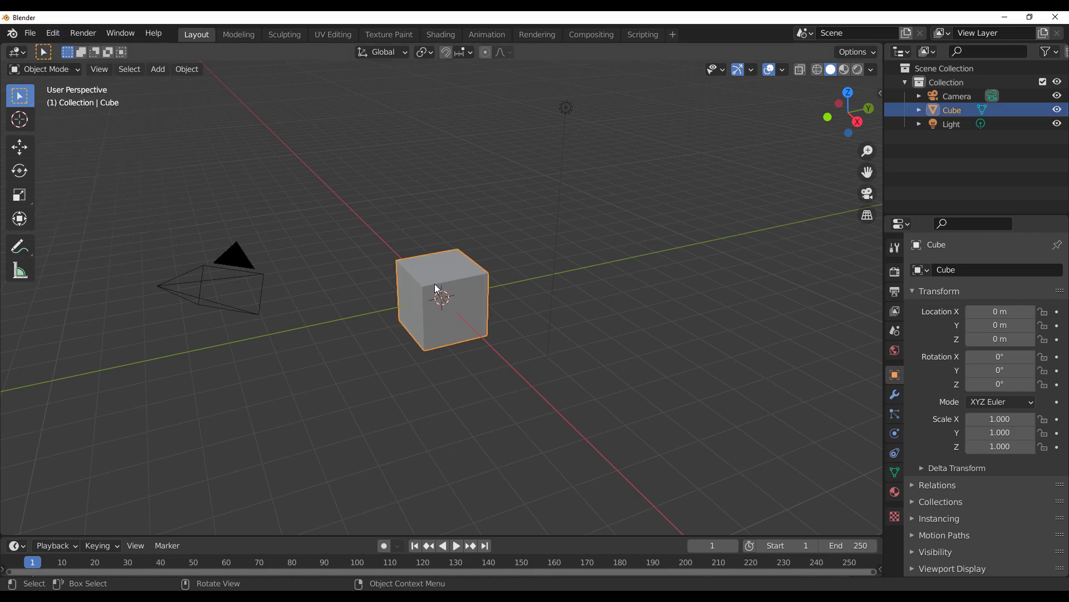
key("Delete")
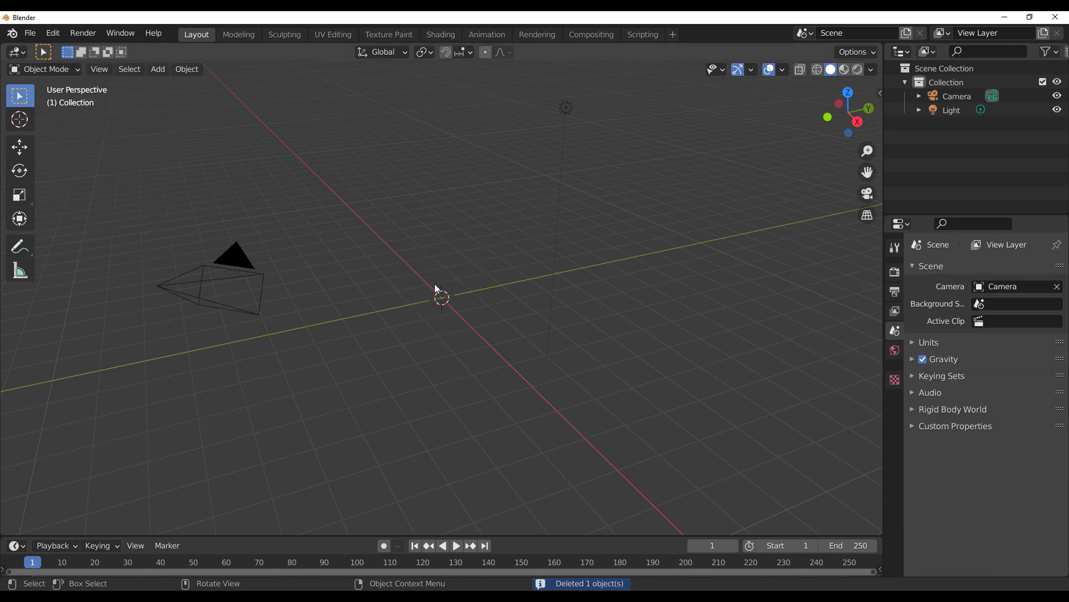
Start spawning an asset from traffiq full and choose the Land Rover Discovery in the contemporary cars category
key("n")
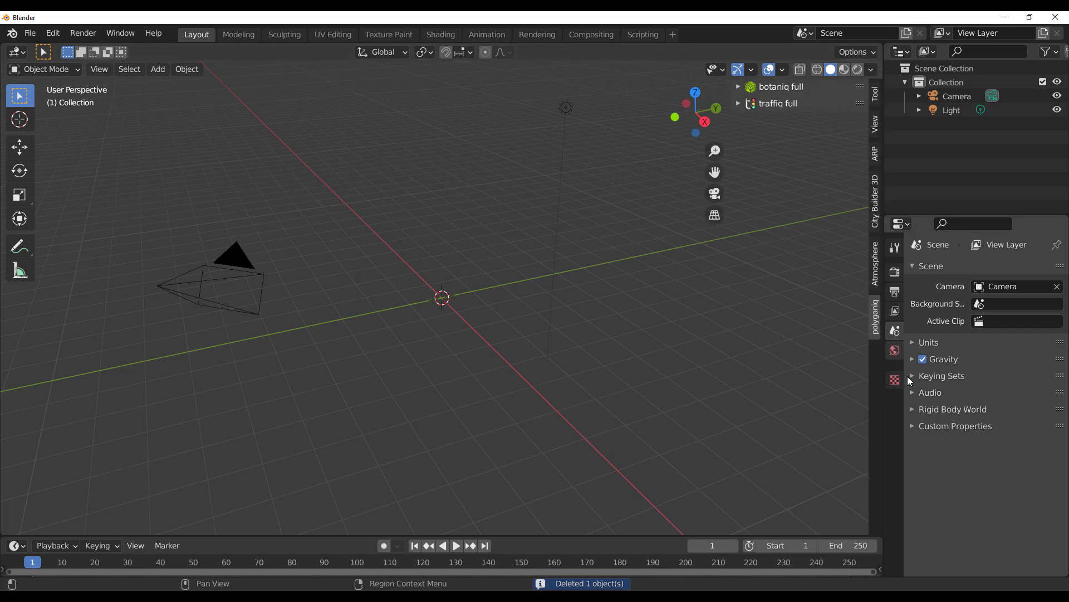
left_click(739, 86)
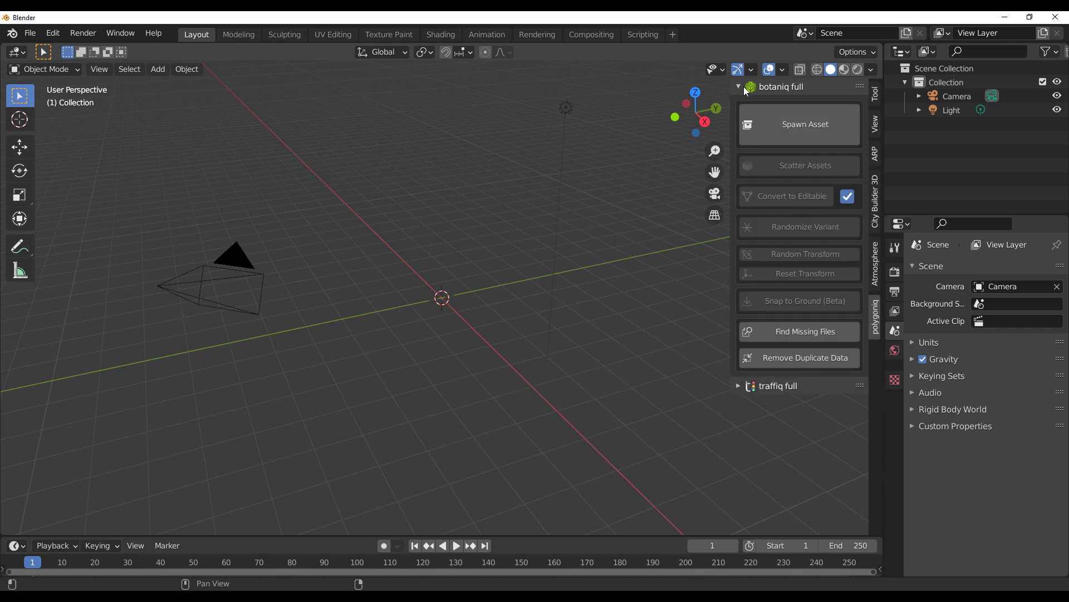
left_click(739, 87)
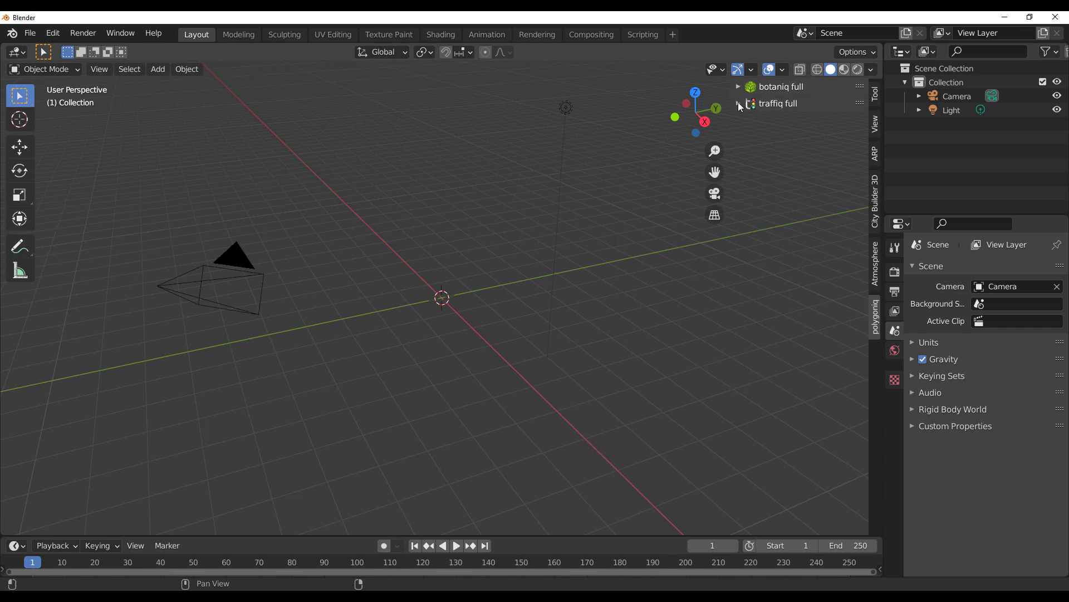
left_click(739, 104)
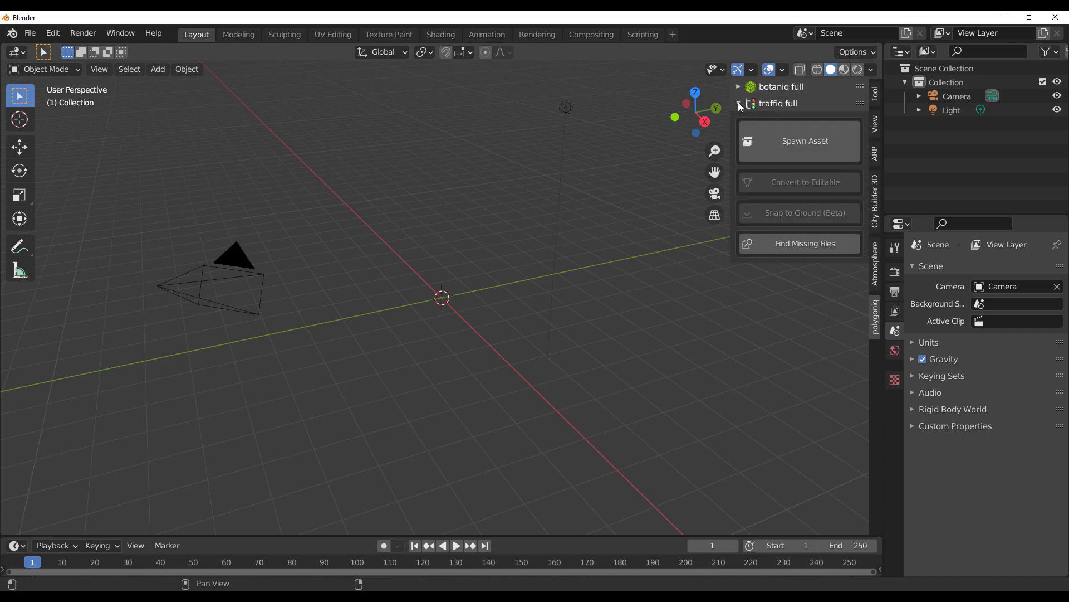
left_click(802, 147)
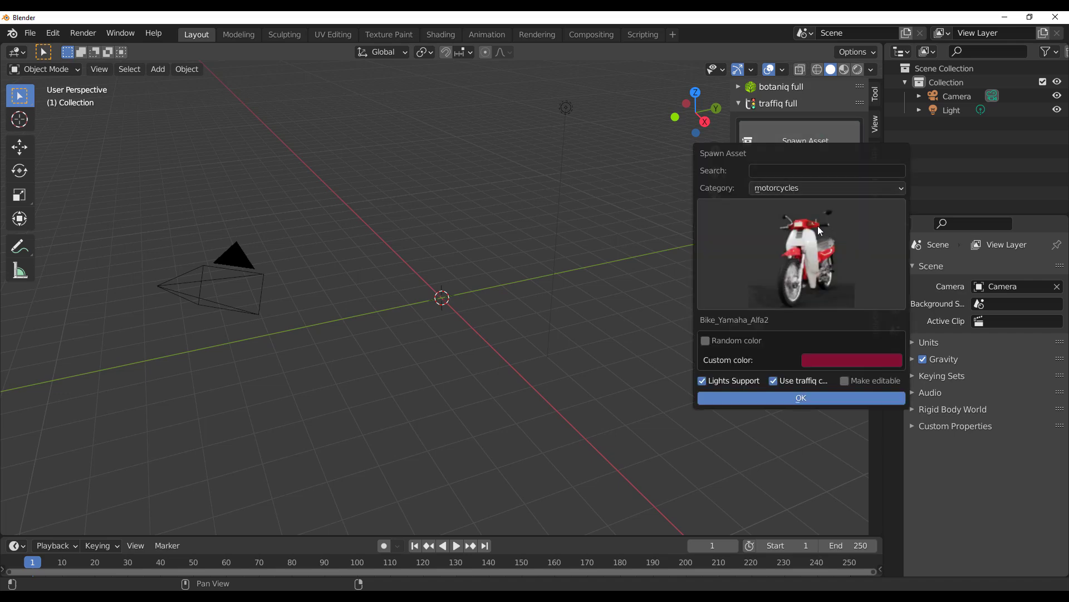
left_click(794, 189)
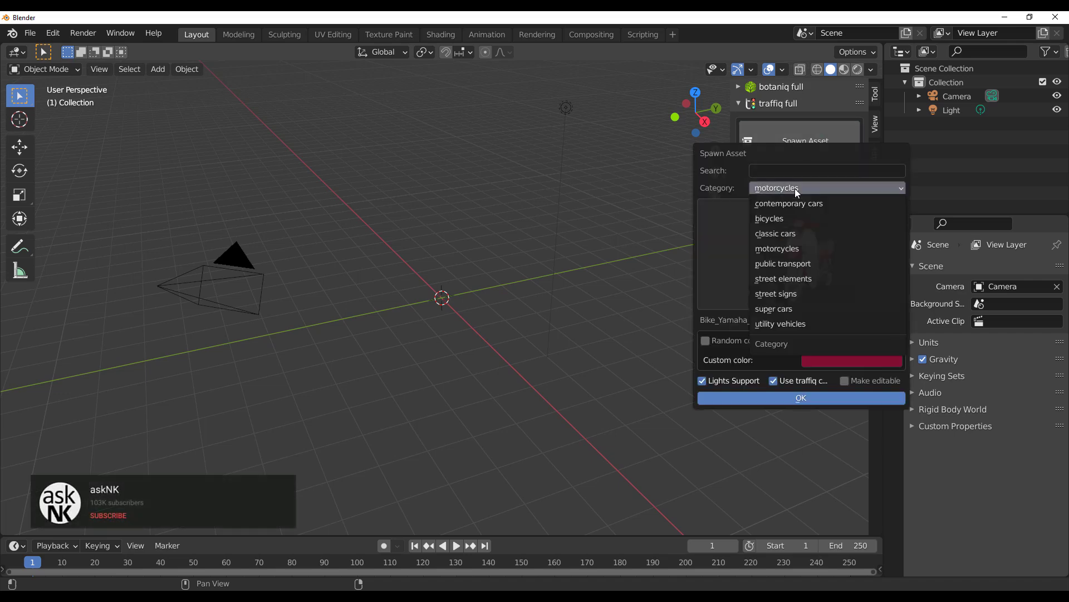
left_click(801, 204)
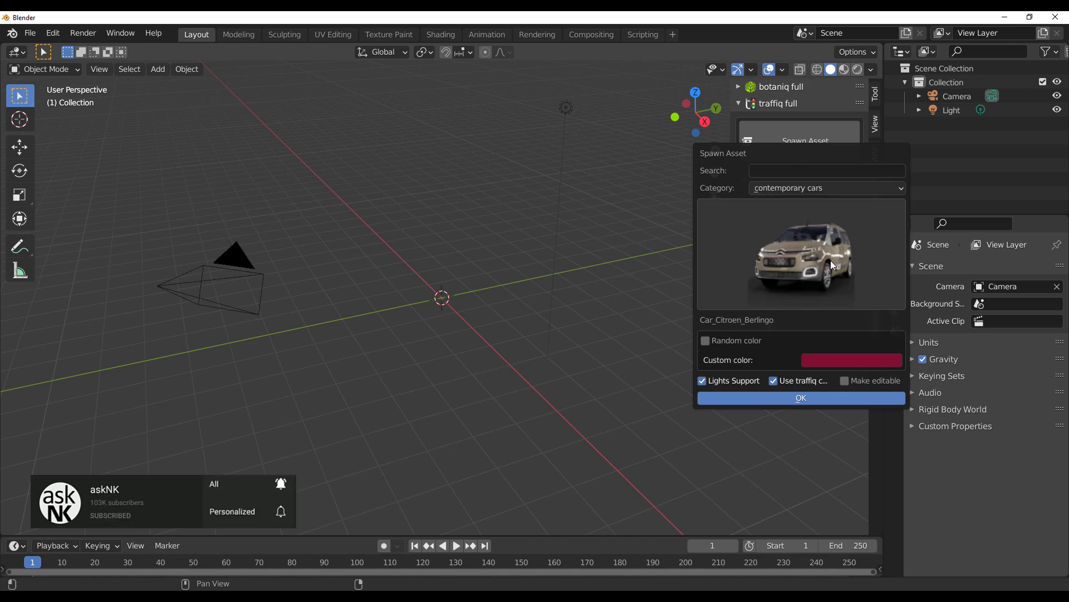
left_click(770, 289)
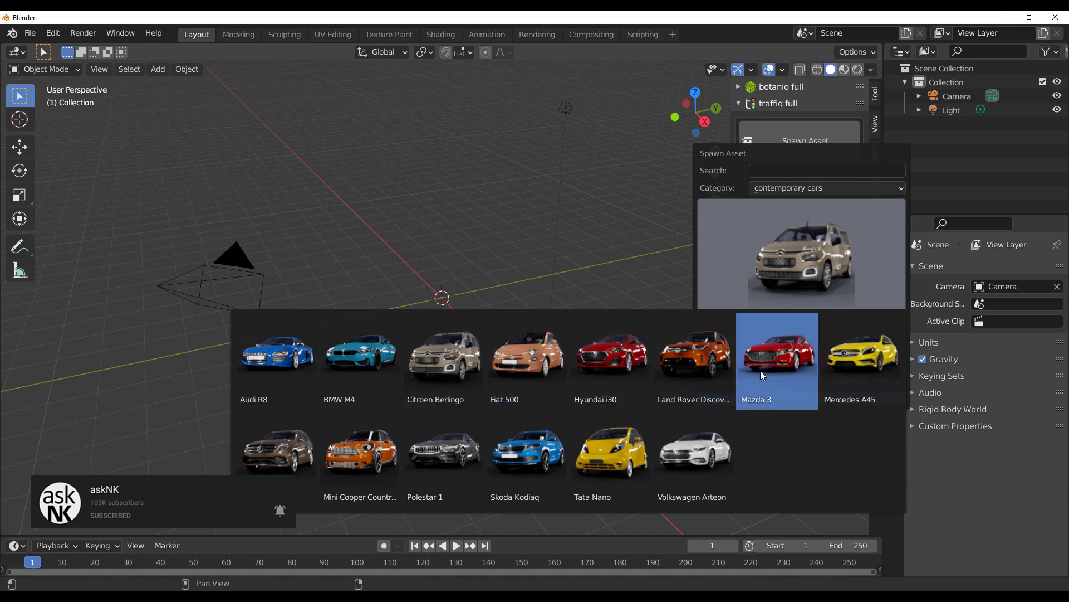
left_click(688, 368)
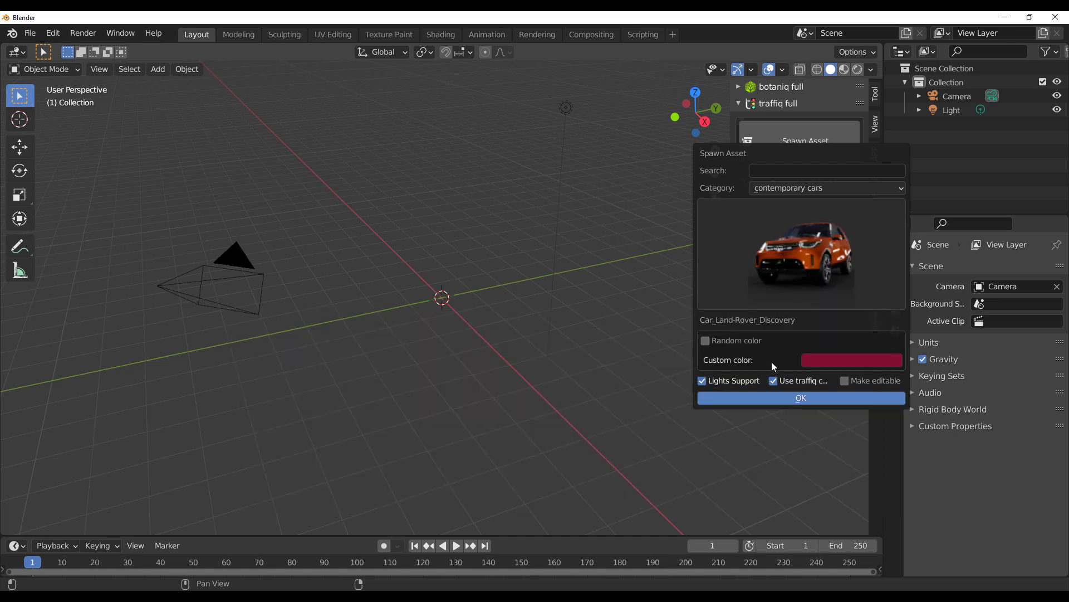
Pick a muted brown custom color, enable Random color, and spawn the Land Rover Discovery with Lights Support
left_click(706, 342)
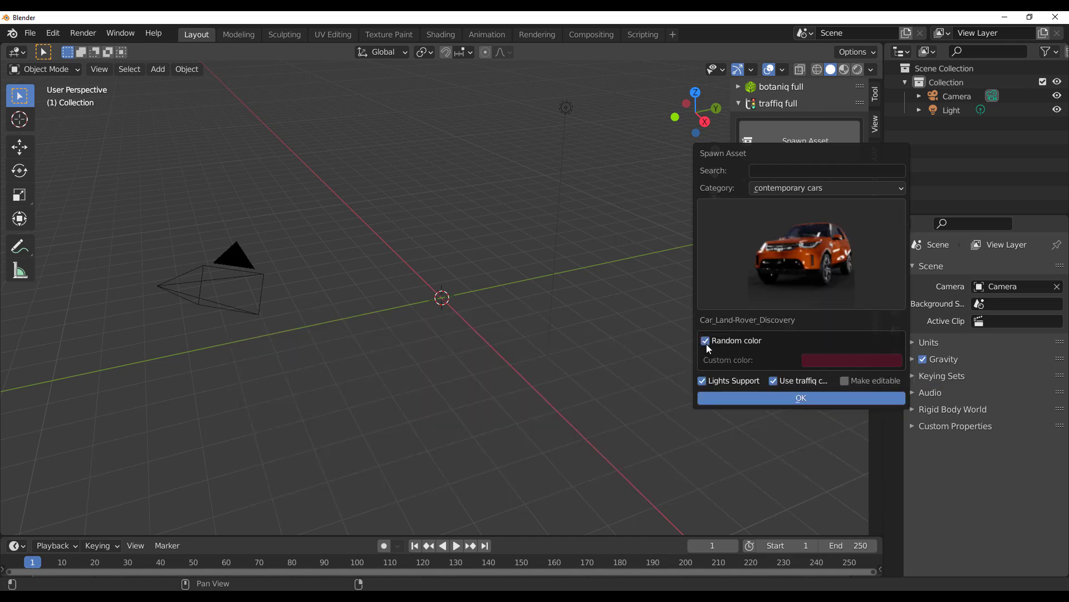
left_click(846, 360)
left_click_drag(864, 249, 847, 231)
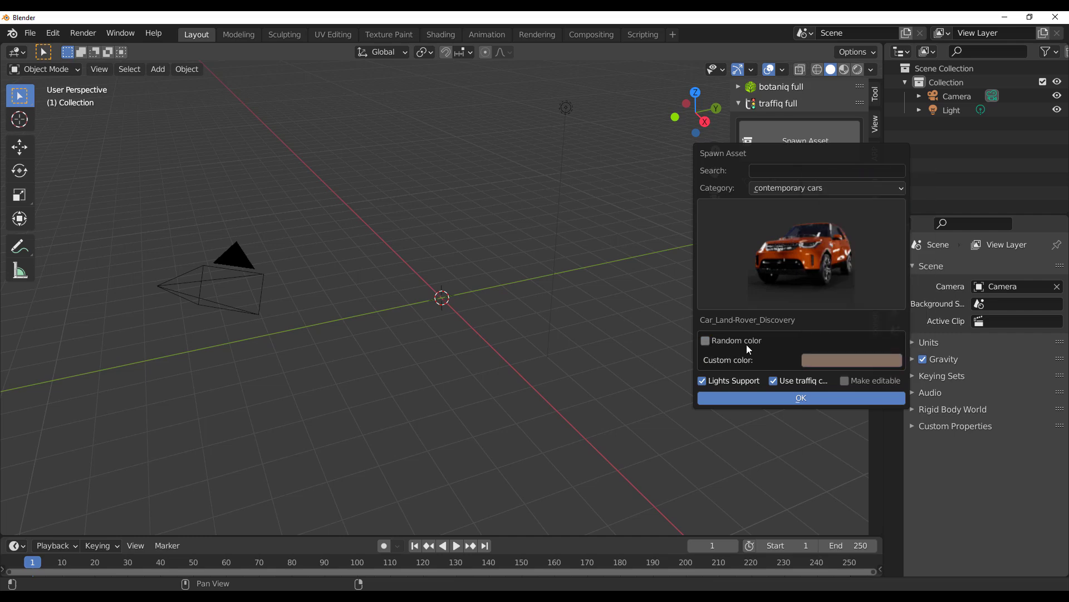
left_click(725, 339)
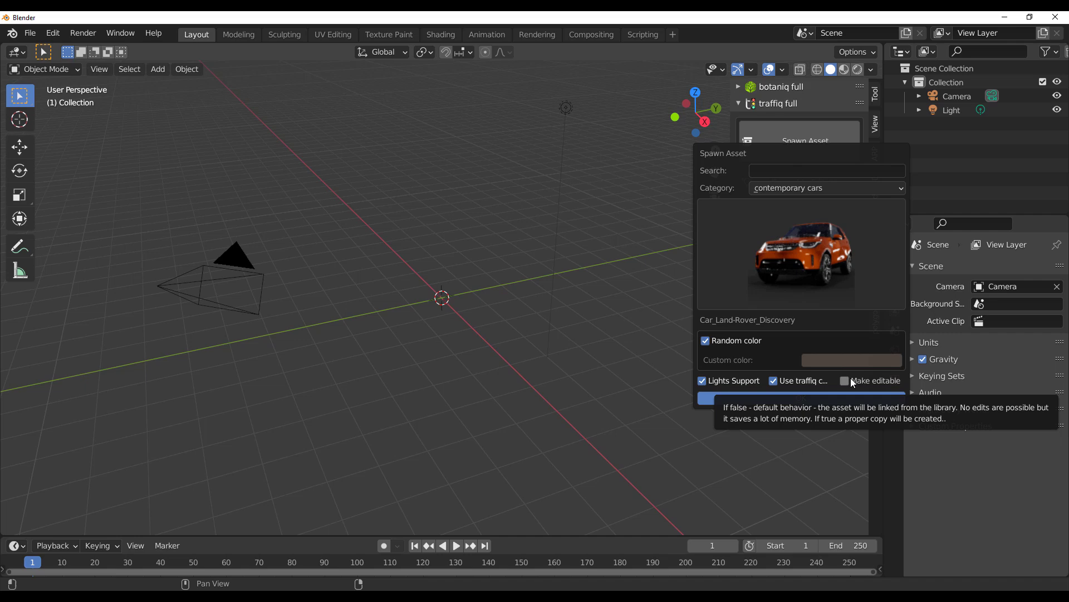
left_click(814, 400)
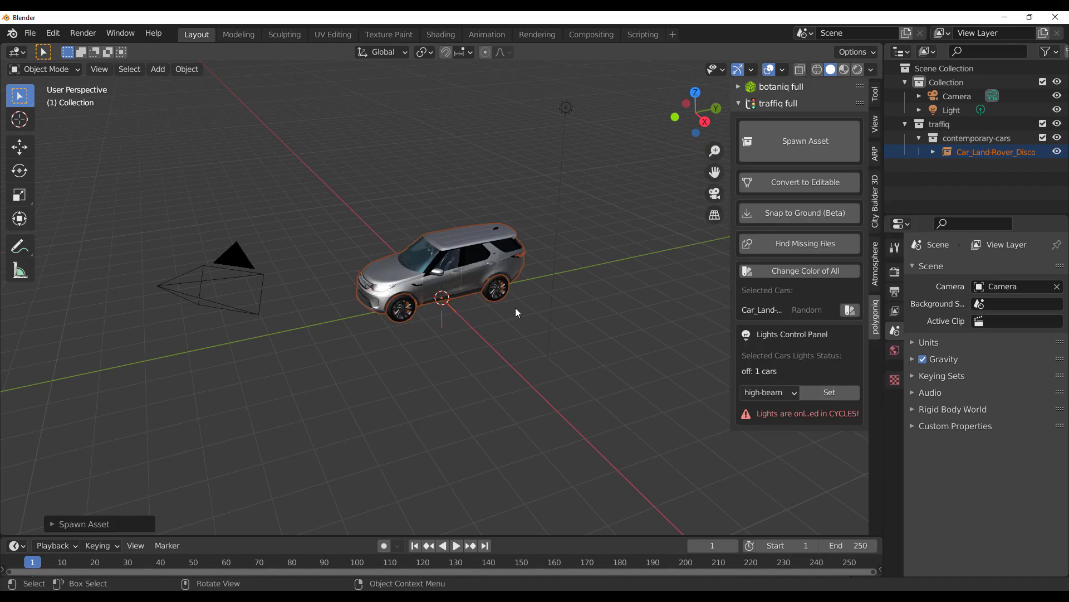
Examine the spawned car's exterior and its interior, including the dashboard, steering wheel and center console
middle_click_drag(270, 276, 387, 269)
scroll(387, 269, "up", 5)
middle_click_drag(501, 272, 444, 263)
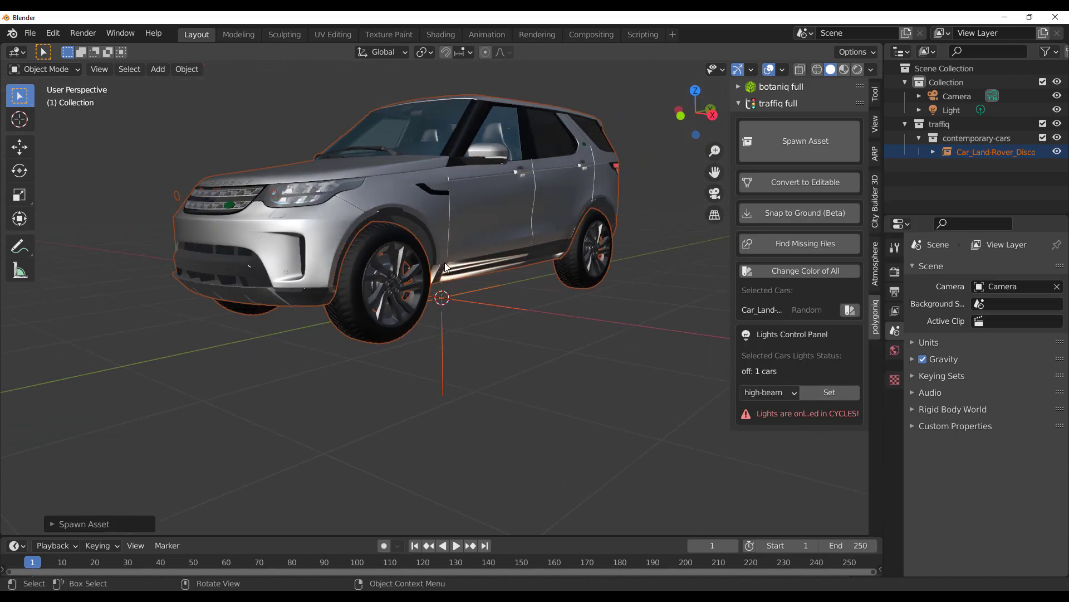
mouse_move(539, 275)
middle_mouse_down()
mouse_move(469, 293)
mouse_move(566, 248)
mouse_move(531, 285)
mouse_move(559, 282)
mouse_move(523, 275)
middle_mouse_up()
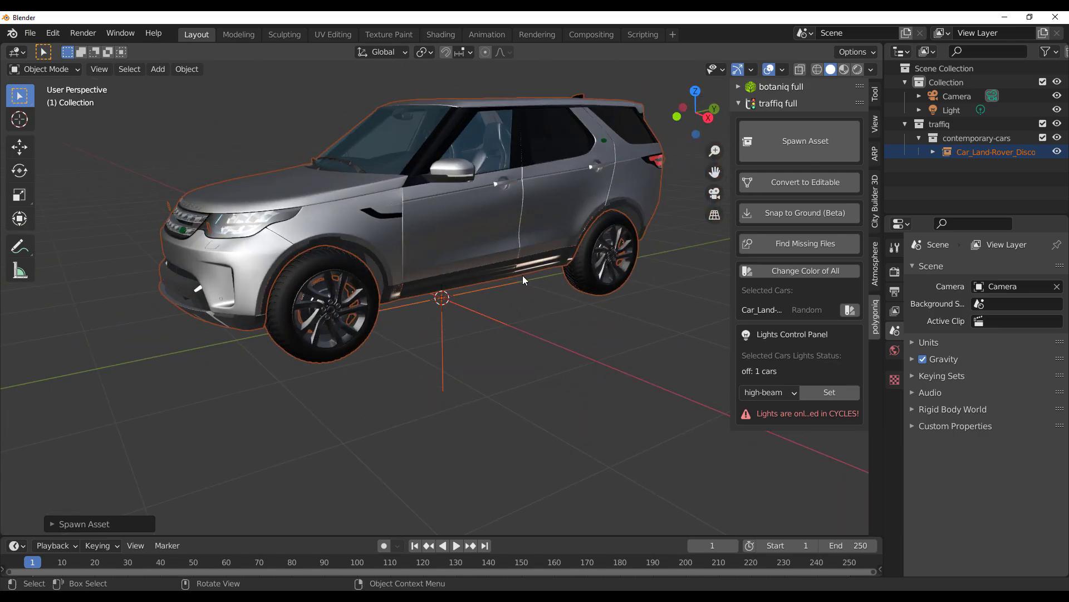
scroll(521, 275, "up", 6)
middle_click_drag(533, 369, 366, 420)
scroll(519, 376, "down", 5)
scroll(472, 377, "up", 3)
middle_click_drag(471, 377, 556, 426)
scroll(485, 419, "up", 8)
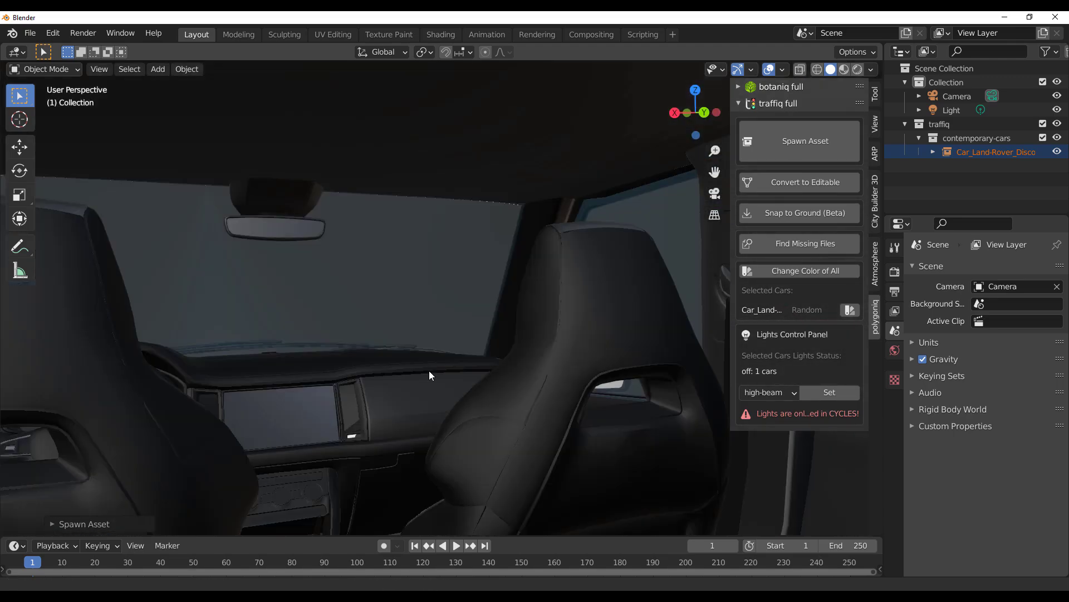
middle_click_drag(429, 371, 415, 394)
scroll(416, 394, "up", 5)
middle_click_drag(418, 437, 445, 254, "shift")
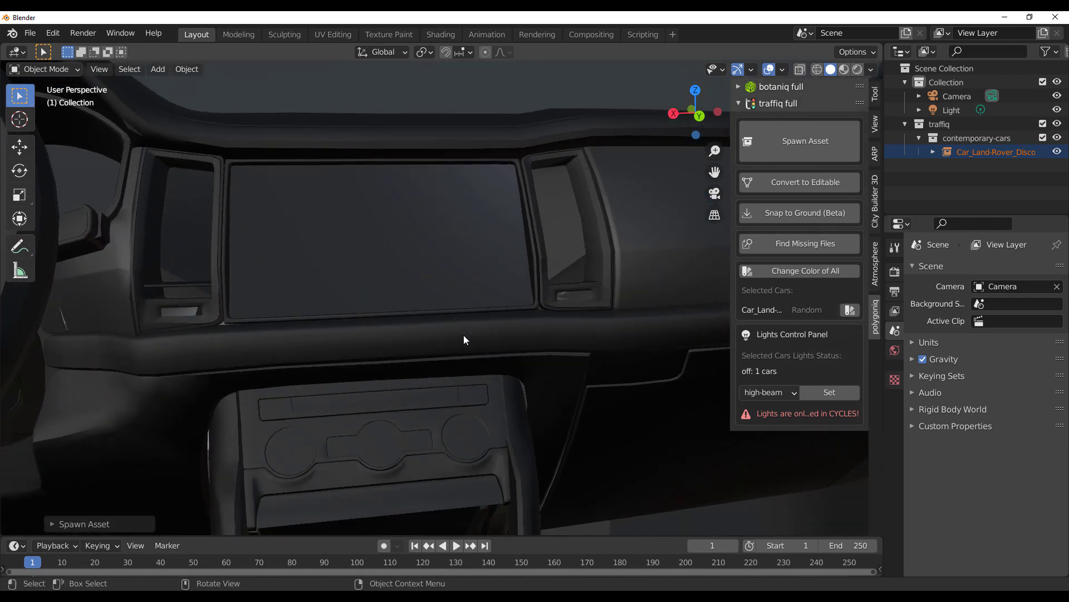
middle_click_drag(463, 335, 467, 376)
scroll(473, 419, "down", 5)
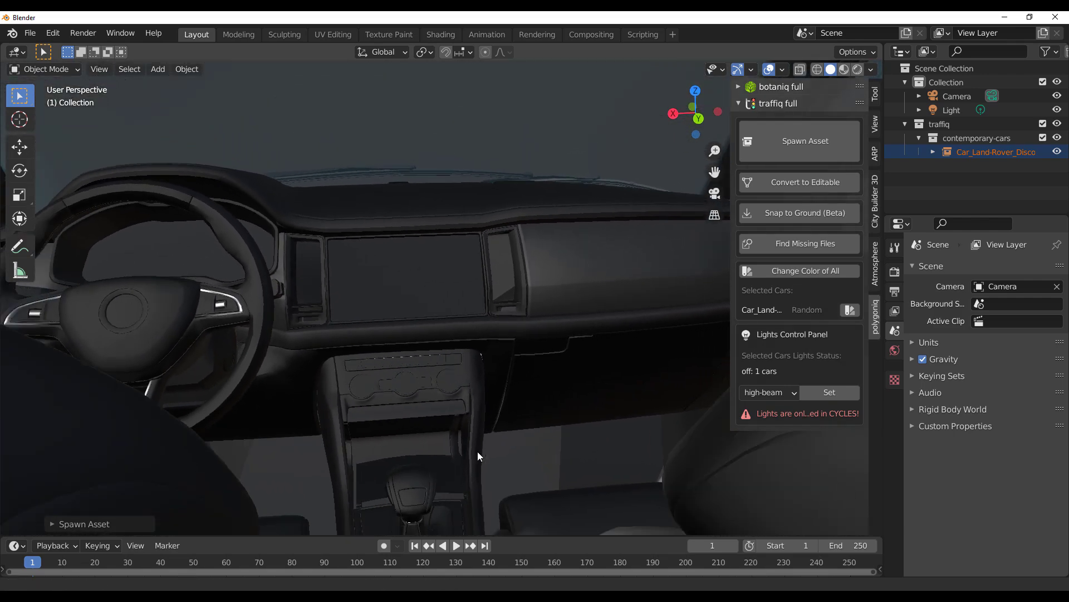
middle_click_drag(458, 488, 392, 362)
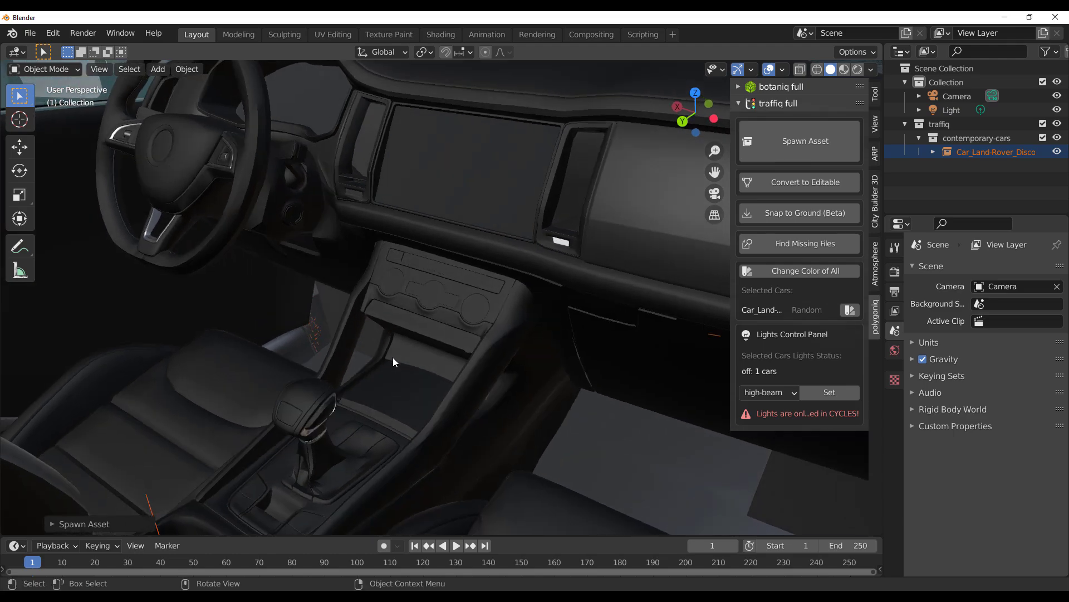
middle_click_drag(342, 221, 426, 286)
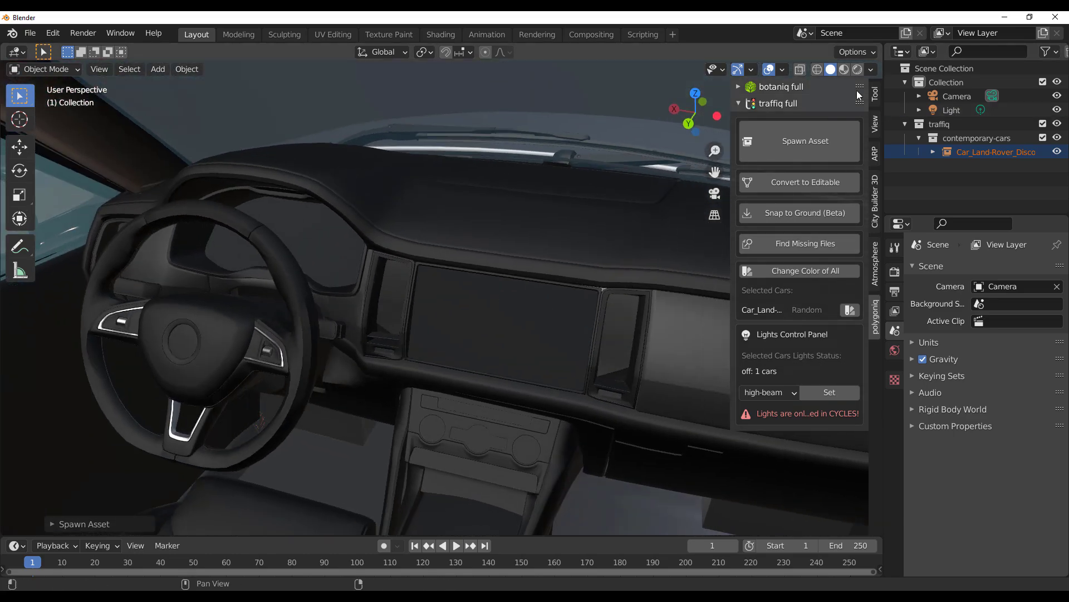
Switch the viewport to rendered shading and bring the whole car exterior into view
left_click(858, 69)
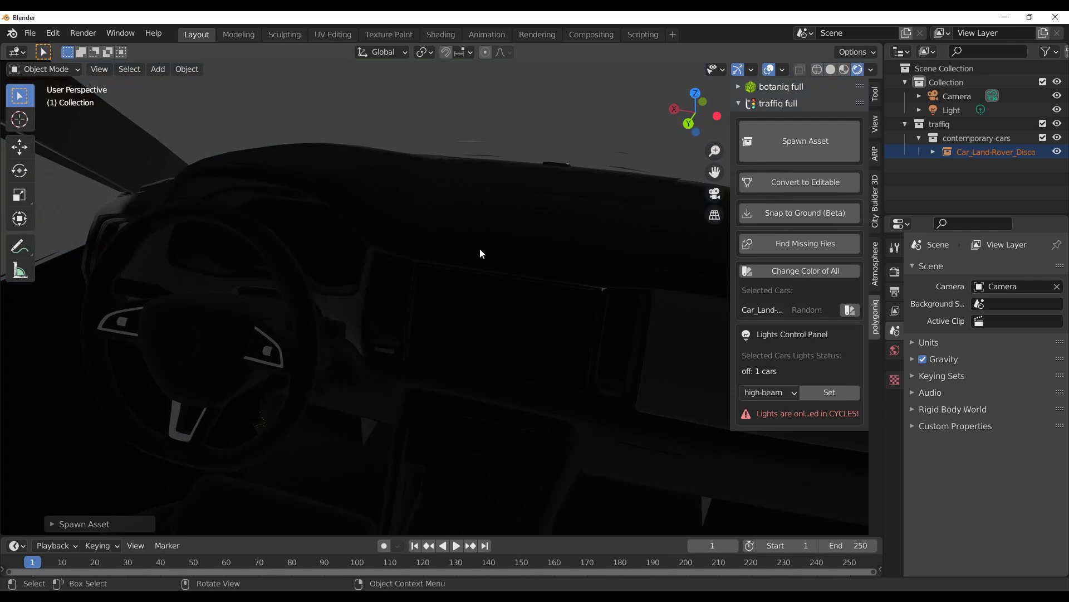
scroll(523, 183, "down", 10)
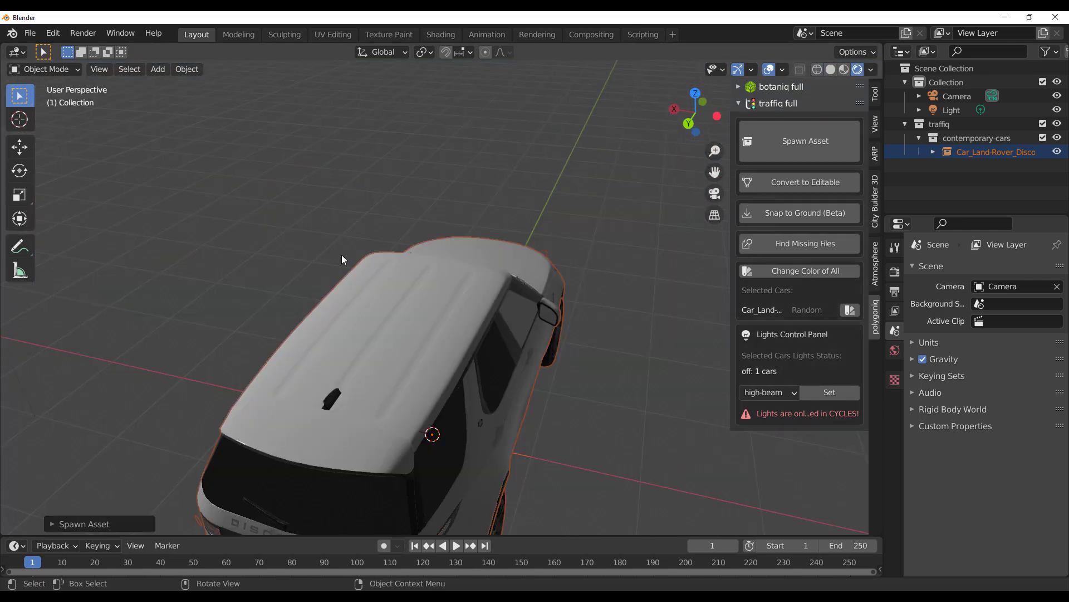
middle_click_drag(342, 255, 457, 256)
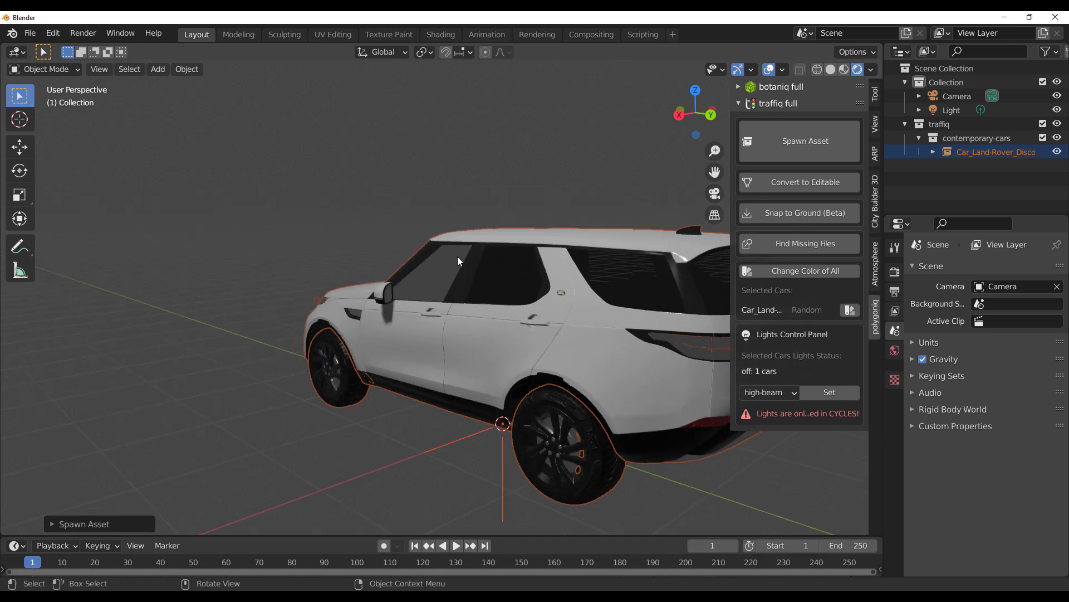
scroll(458, 261, "up", 3)
scroll(461, 229, "down", 6)
Add a mesh plane as ground under the car and scale it uniformly to about -5.47
key("shift+a")
mouse_move(303, 249)
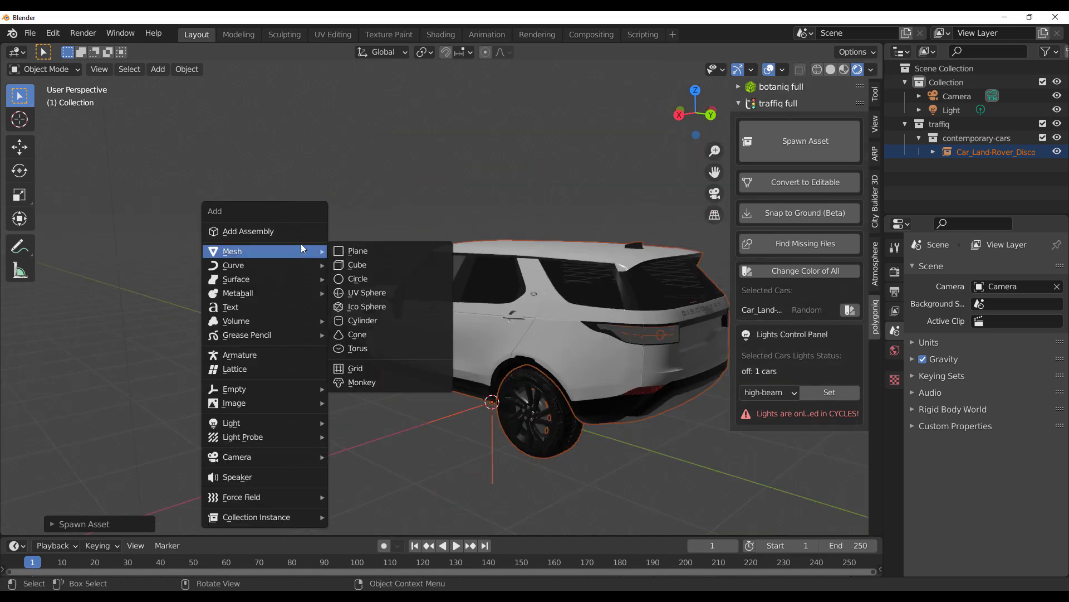
left_click(358, 251)
key("s")
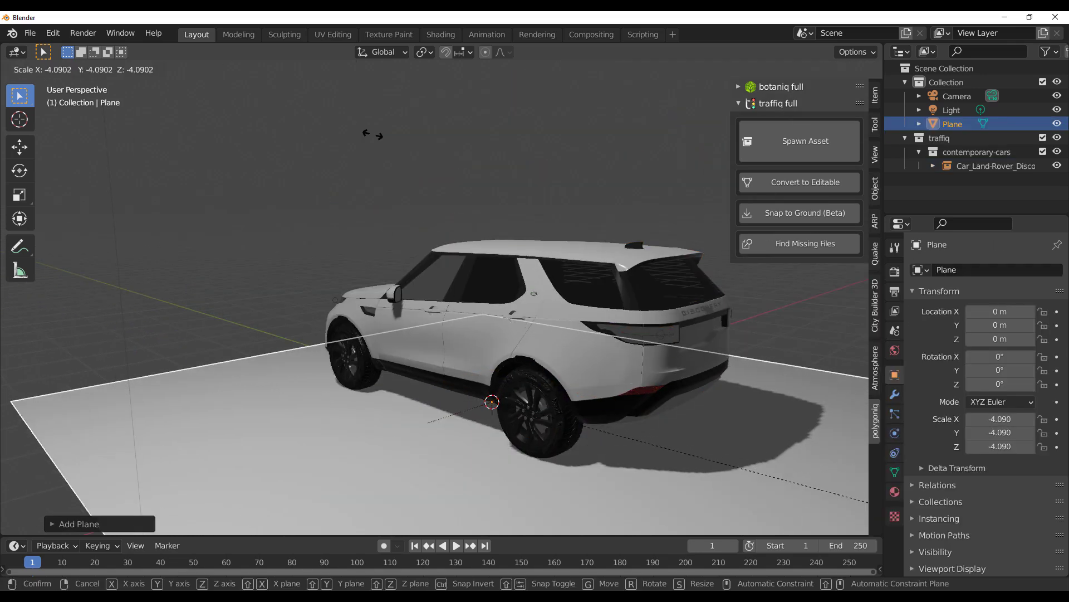
left_click(599, 232)
Set the render engine to Cycles and its compute device to GPU Compute
middle_click_drag(402, 248, 368, 275)
scroll(369, 273, "up", 4)
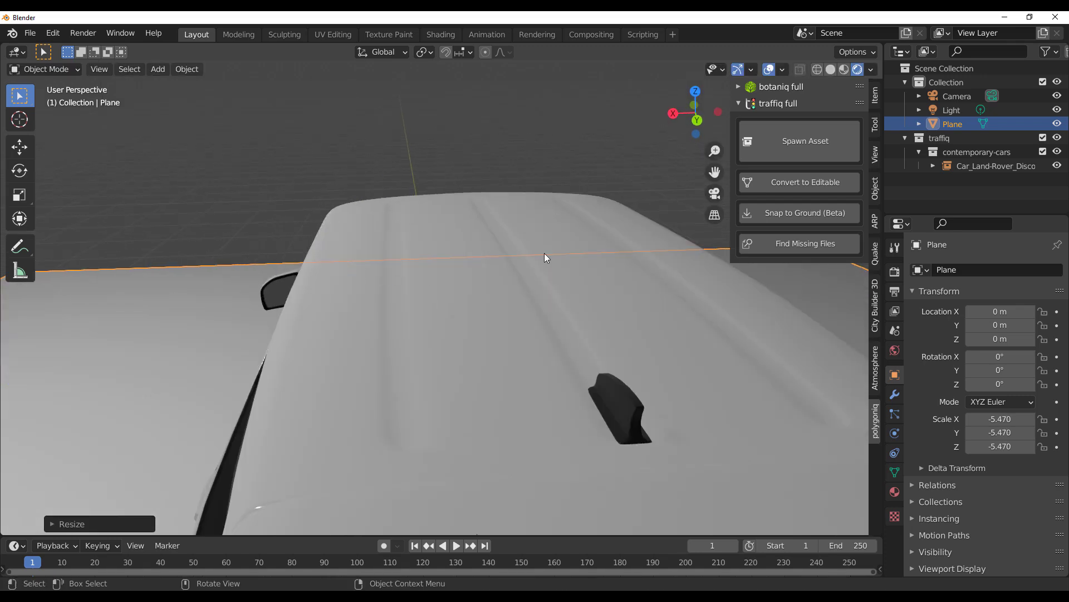
middle_click_drag(463, 275, 451, 205)
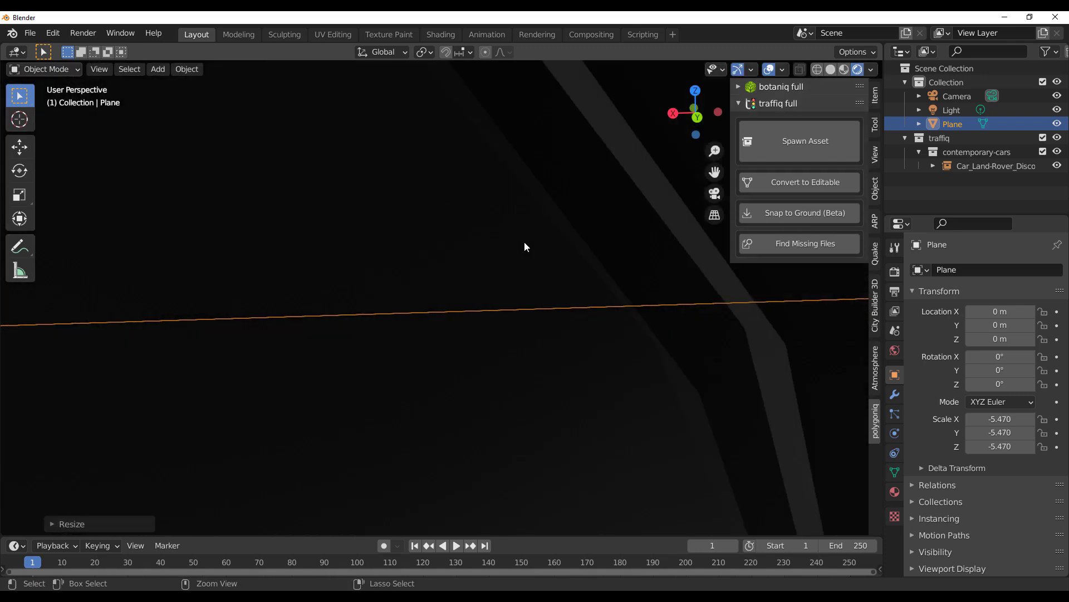
middle_click_drag(525, 242, 484, 324, "ctrl")
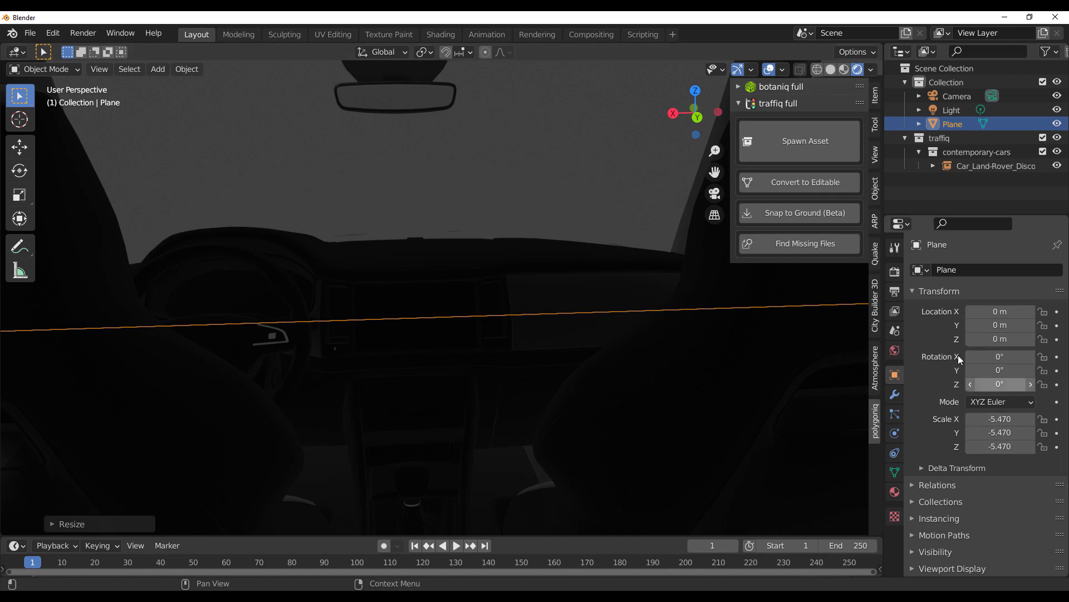
left_click(895, 271)
left_click(994, 273)
left_click(986, 316)
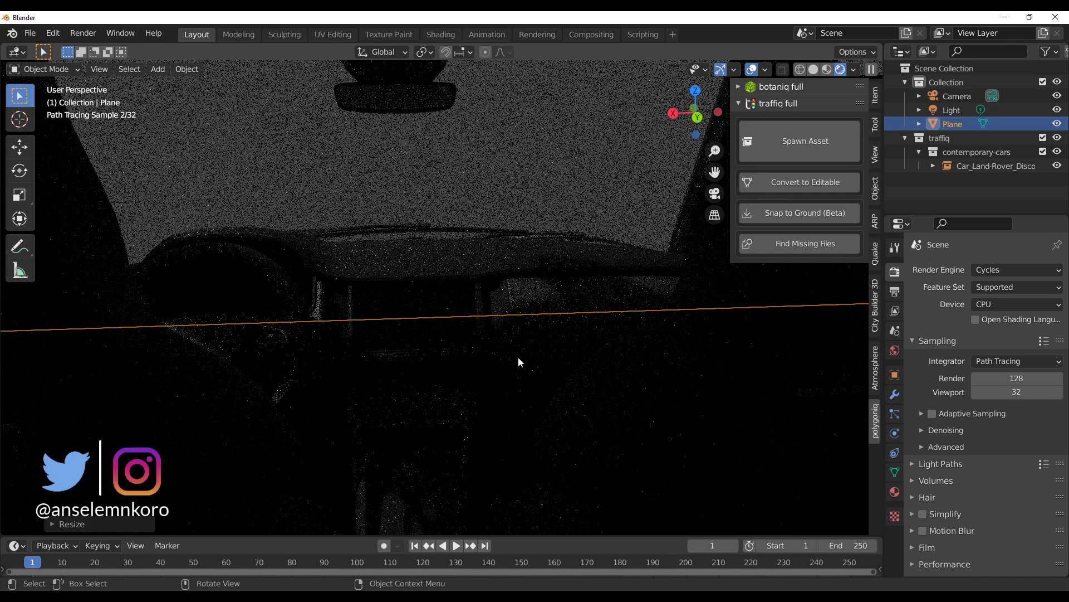
left_click(1025, 305)
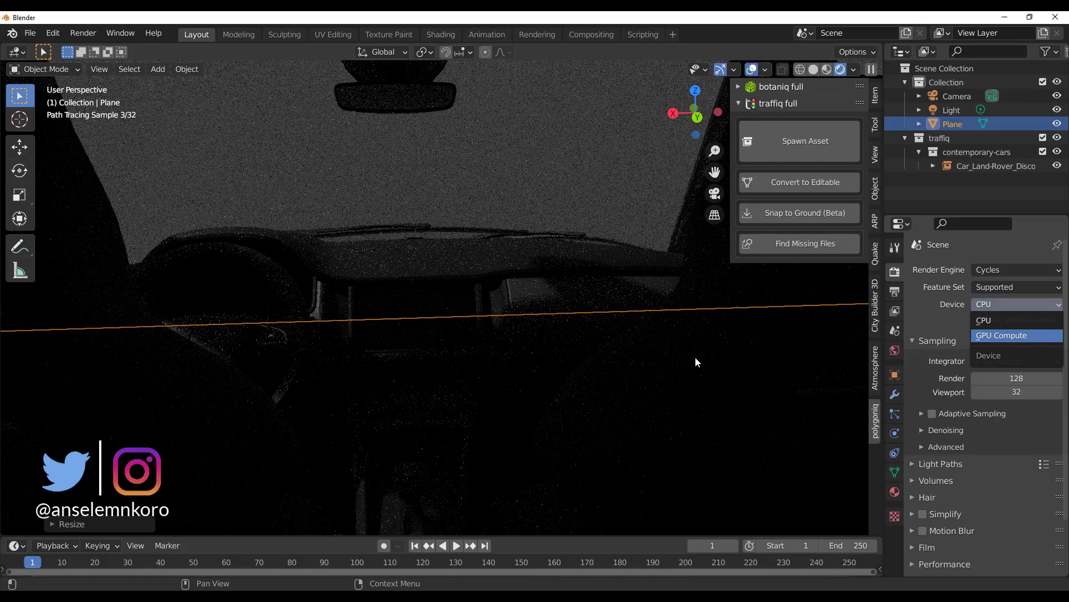
key("Return")
Select the scene light and move it along X over the car, and lower it along Z to the car's cabin
middle_click_drag(313, 289, 495, 365)
scroll(443, 349, "down", 5)
scroll(384, 337, "down", 4)
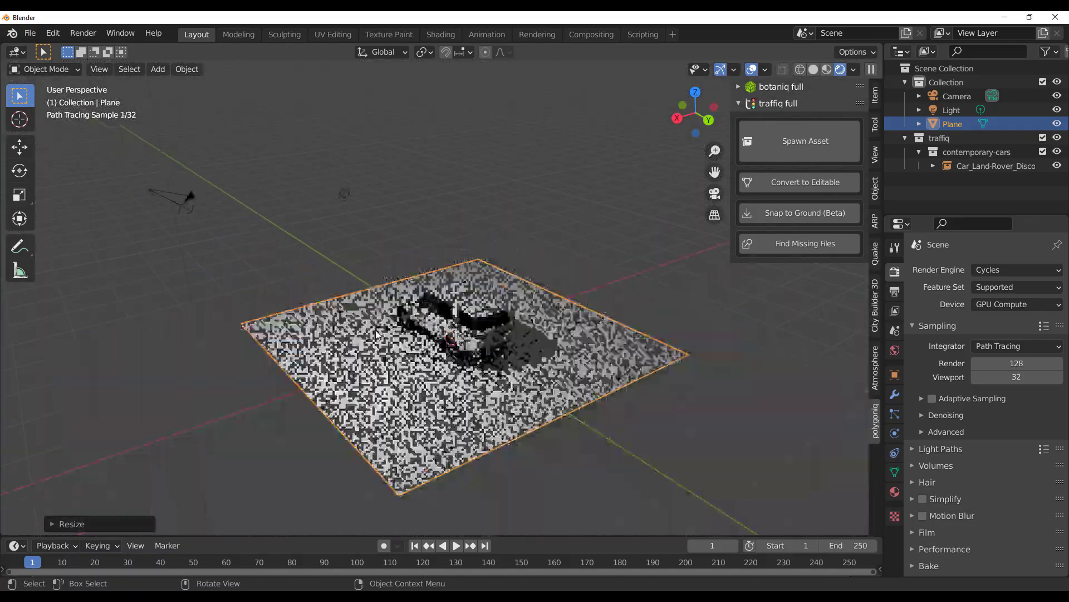
left_click(344, 199)
middle_click_drag(348, 200, 385, 266)
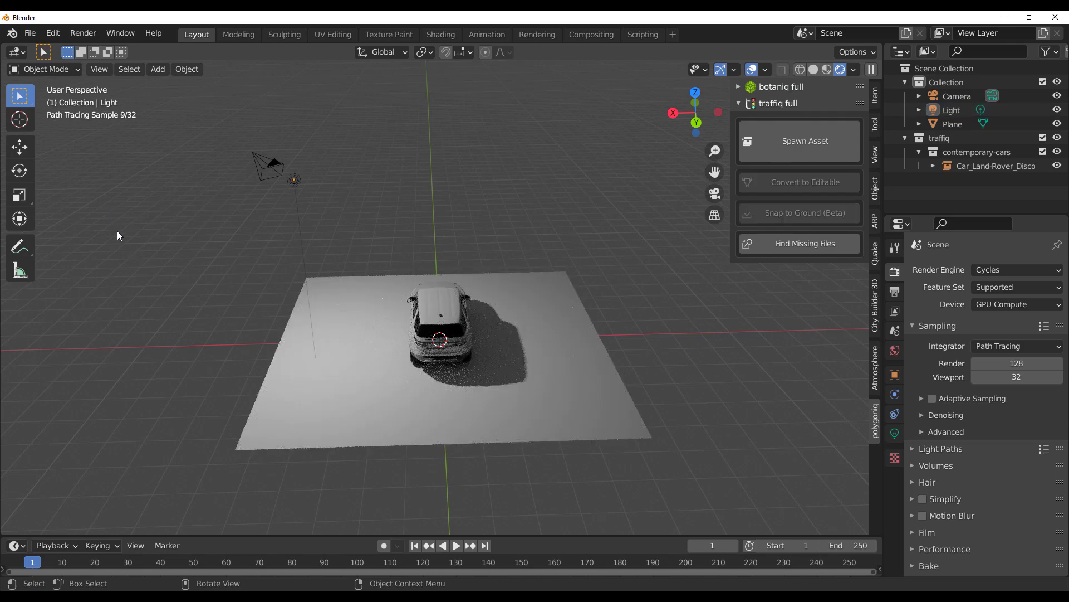
left_click(21, 148)
left_click(293, 176)
left_click_drag(249, 179, 400, 185)
left_click_drag(434, 126, 441, 259)
Examine the lit car interior in the Cycles preview, including the seats, seat belt, steering wheel, mirror and dashboard
scroll(415, 305, "up", 8)
scroll(415, 305, "up", 10)
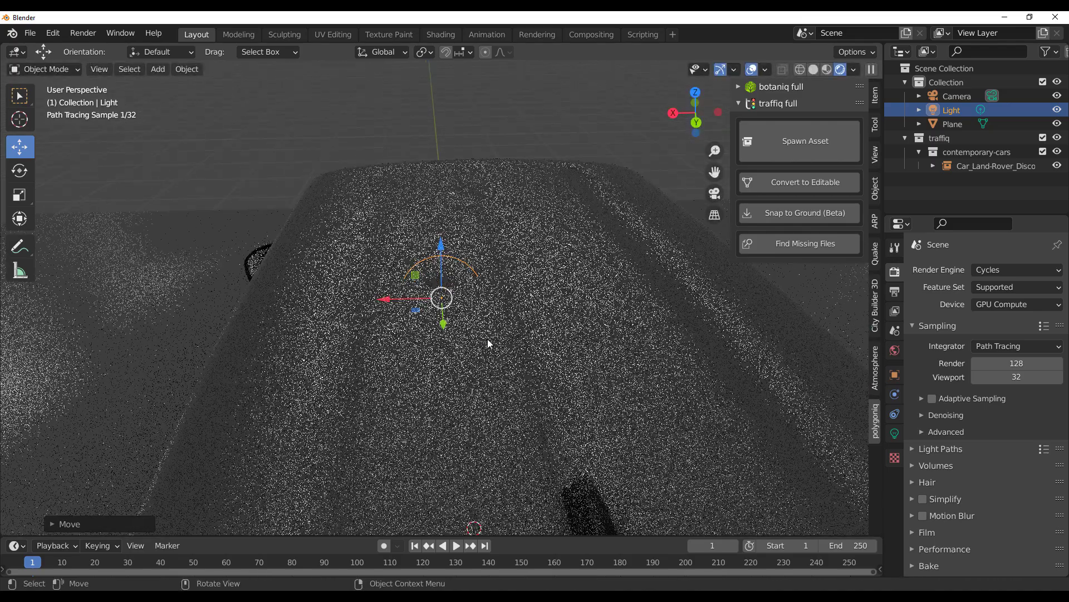
scroll(484, 337, "up", 1)
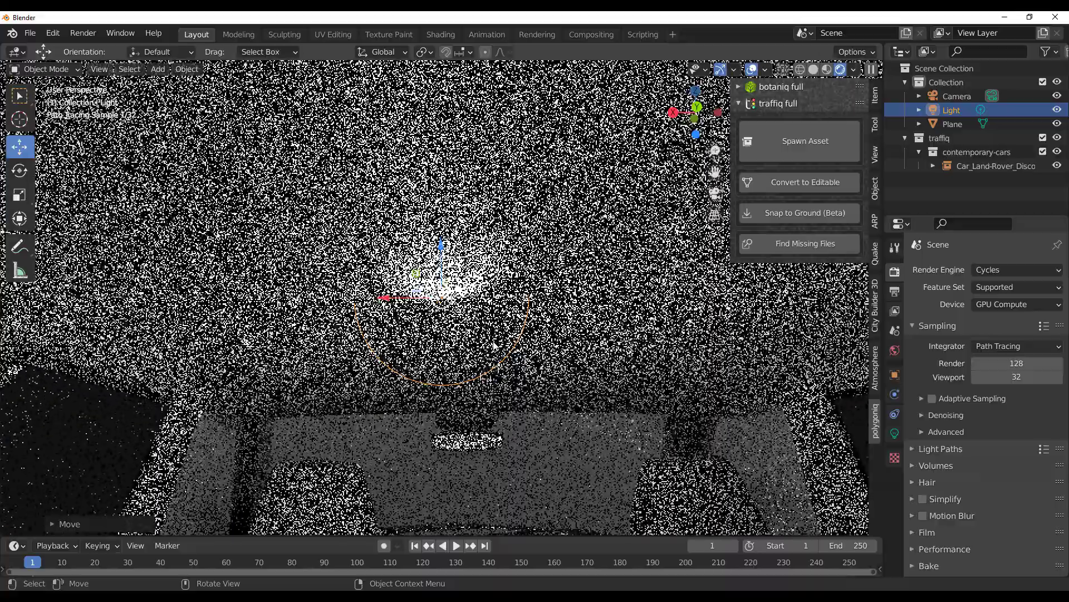
middle_click_drag(472, 348, 469, 423)
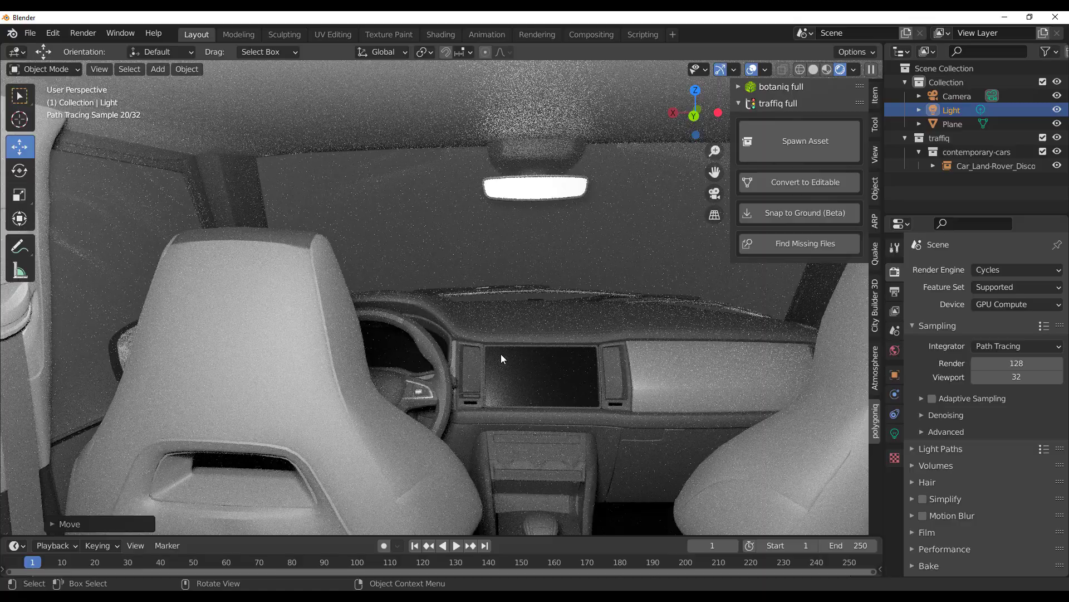
middle_click_drag(493, 355, 479, 357)
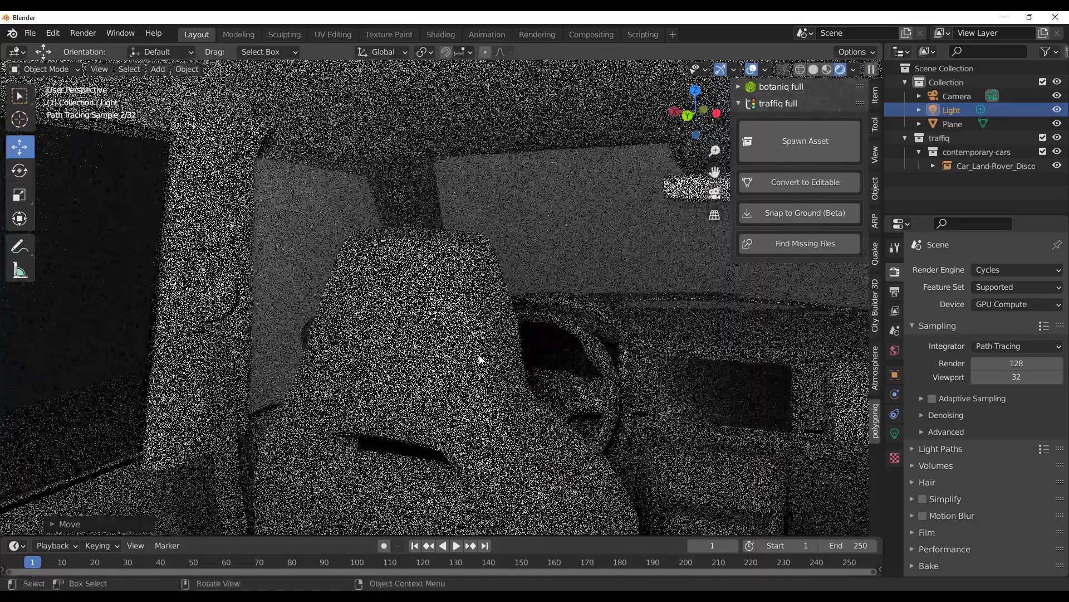
middle_click_drag(577, 357, 477, 372, "shift")
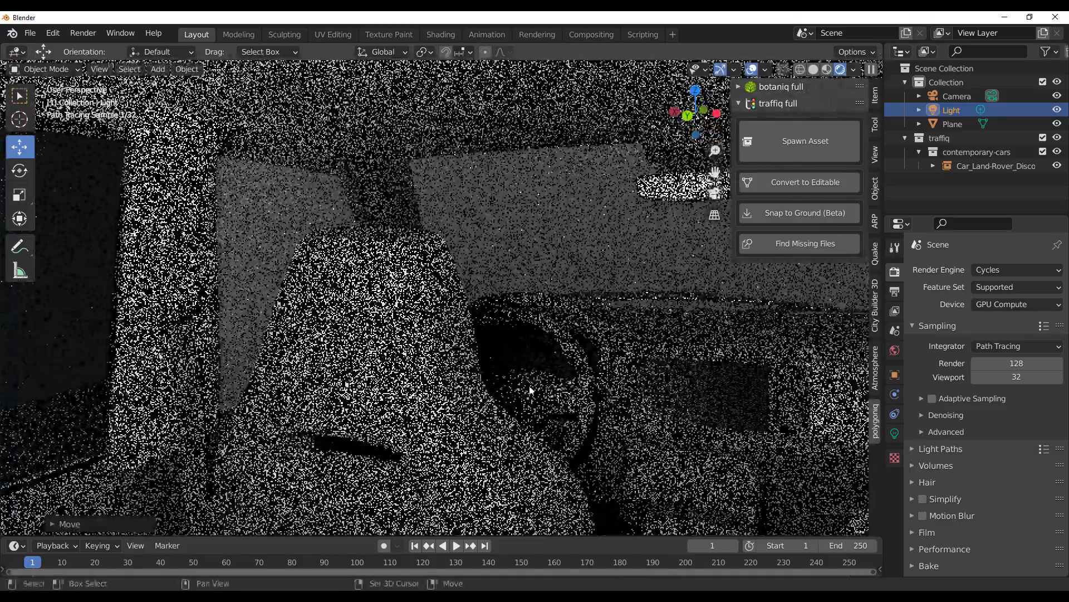
middle_click_drag(566, 411, 541, 411, "shift")
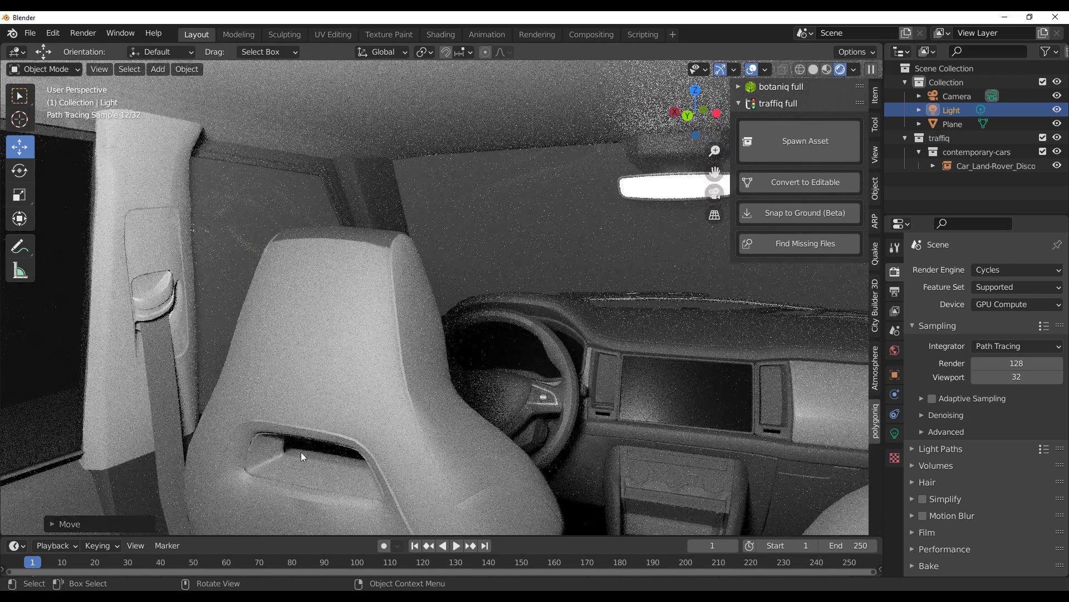
Move the light out of the car to its side and raise it along Z above the roof height
scroll(363, 364, "down", 12)
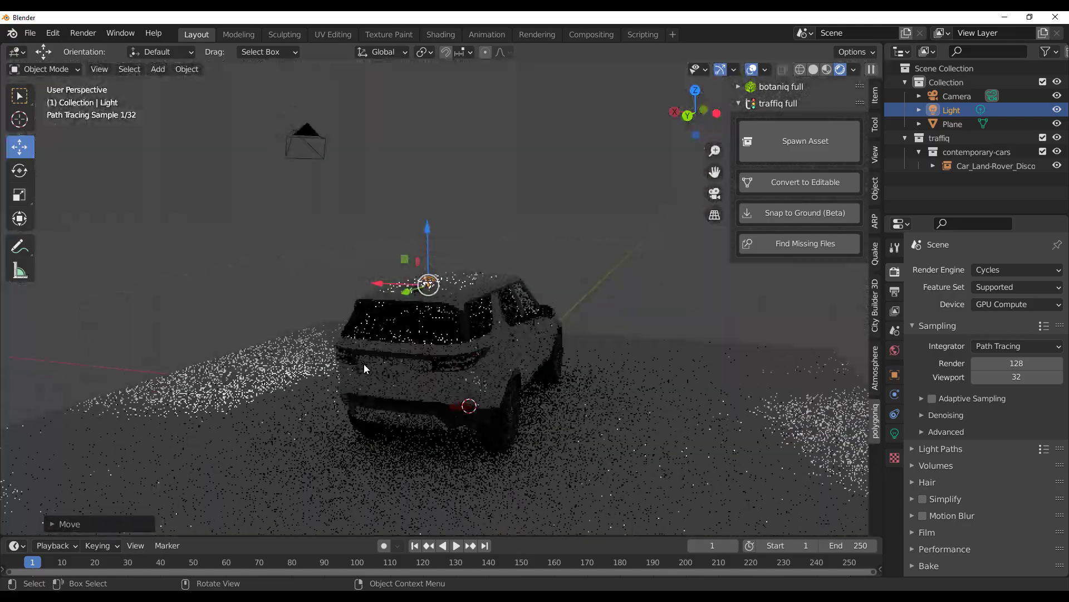
middle_click_drag(383, 368, 390, 333)
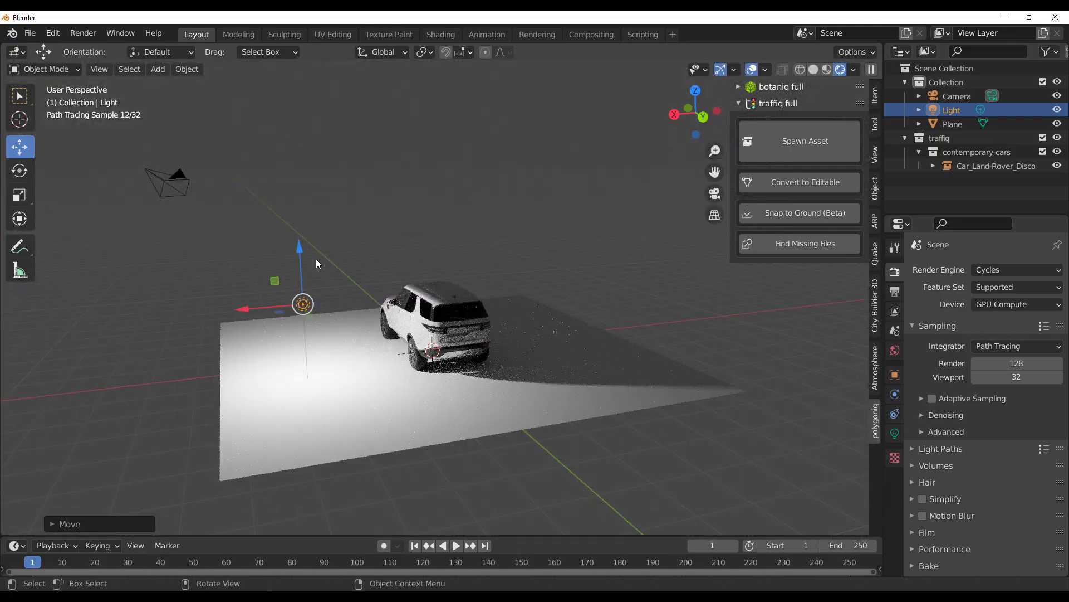
left_click_drag(301, 254, 293, 153)
Examine the rendered car's exterior from the side and the front, and check the whole car on the ground plane
scroll(293, 279, "up", 7)
middle_click_drag(245, 343, 409, 329)
scroll(376, 368, "up", 3)
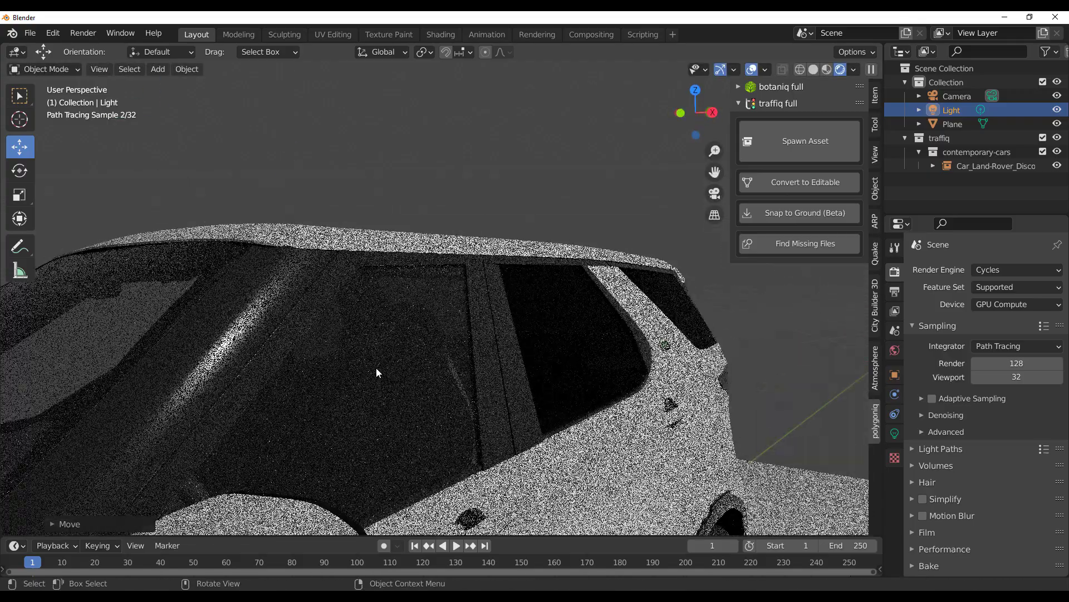
scroll(377, 367, "down", 5)
middle_click_drag(376, 368, 423, 364)
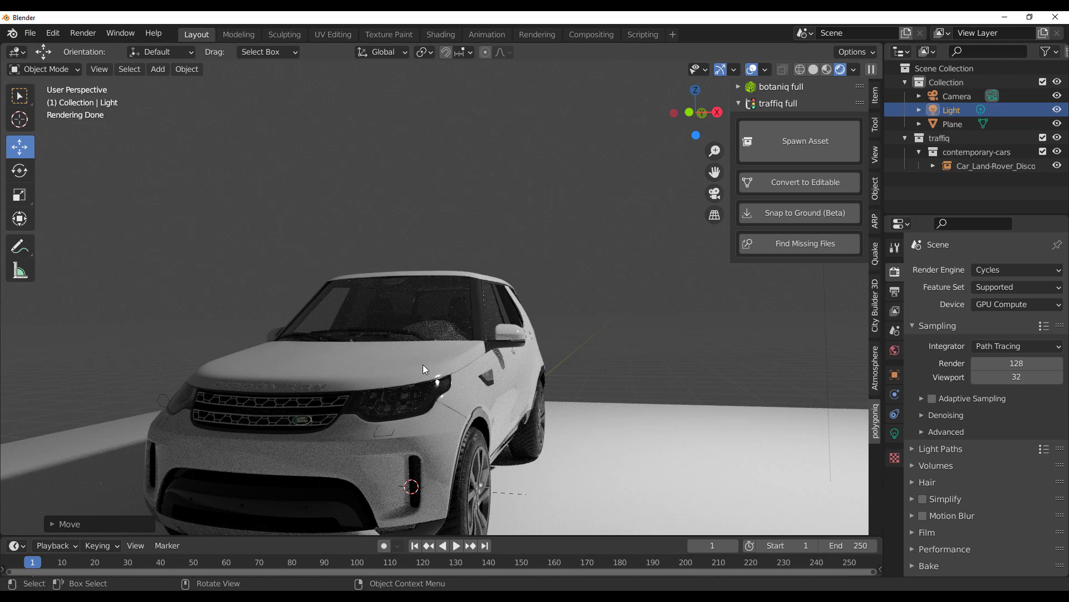
scroll(423, 364, "down", 5)
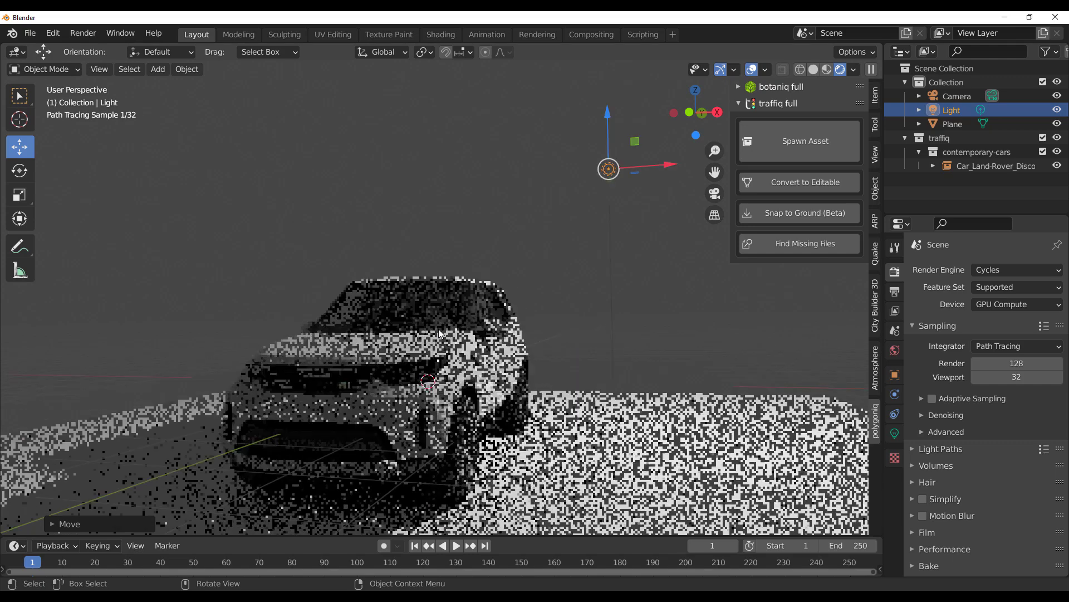
middle_click_drag(470, 348, 479, 360)
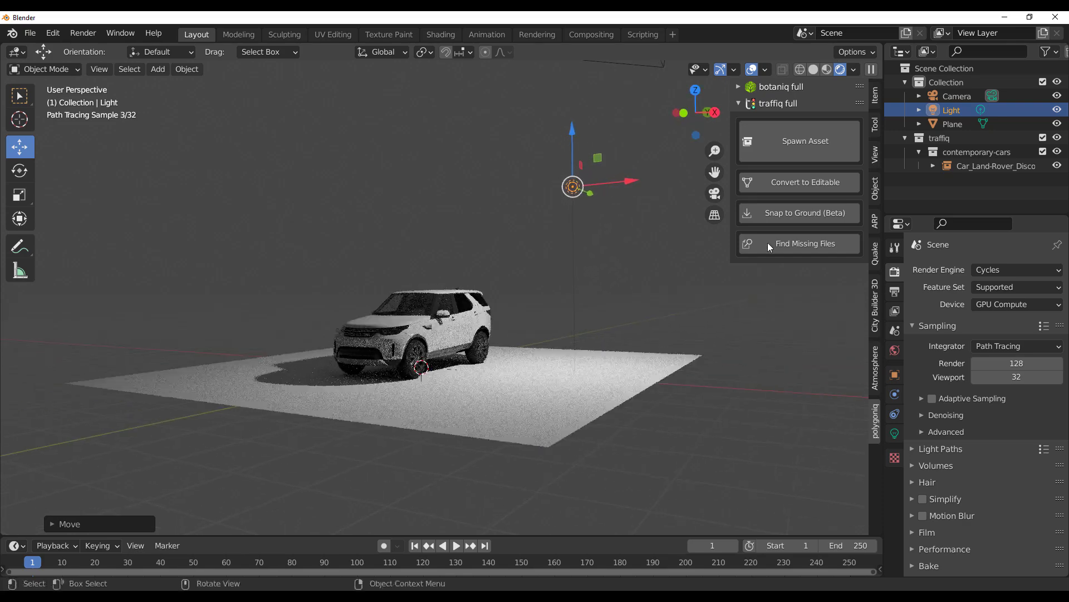
Switch the viewport to solid shading and move the Land Rover Discovery along negative X to the edge of the ground plane
left_click(813, 69)
scroll(480, 293, "up", 4)
middle_click_drag(481, 294, 525, 334)
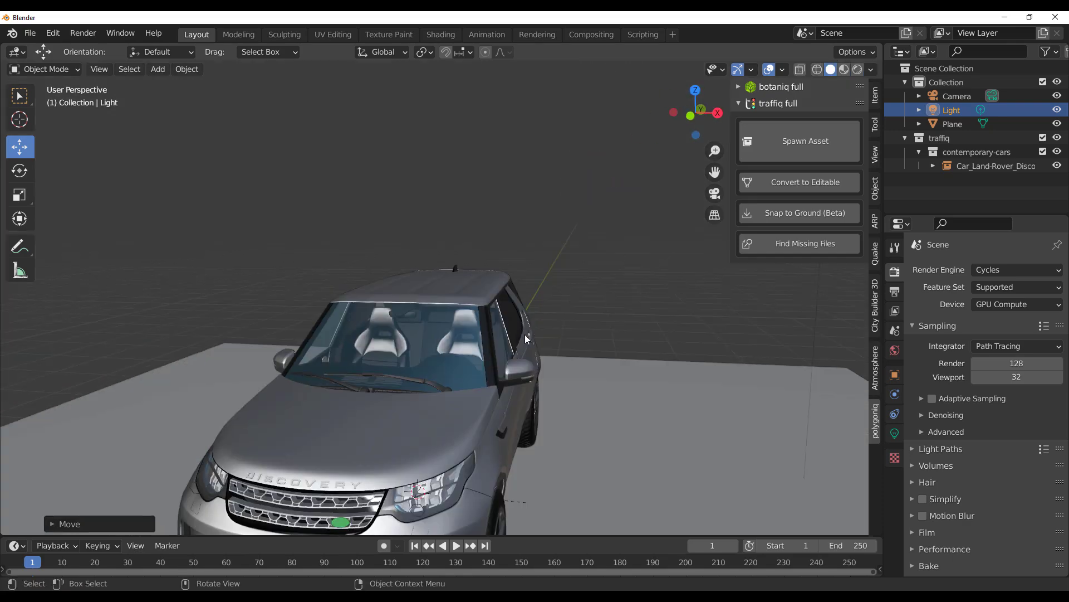
scroll(525, 335, "down", 5)
left_click(974, 166)
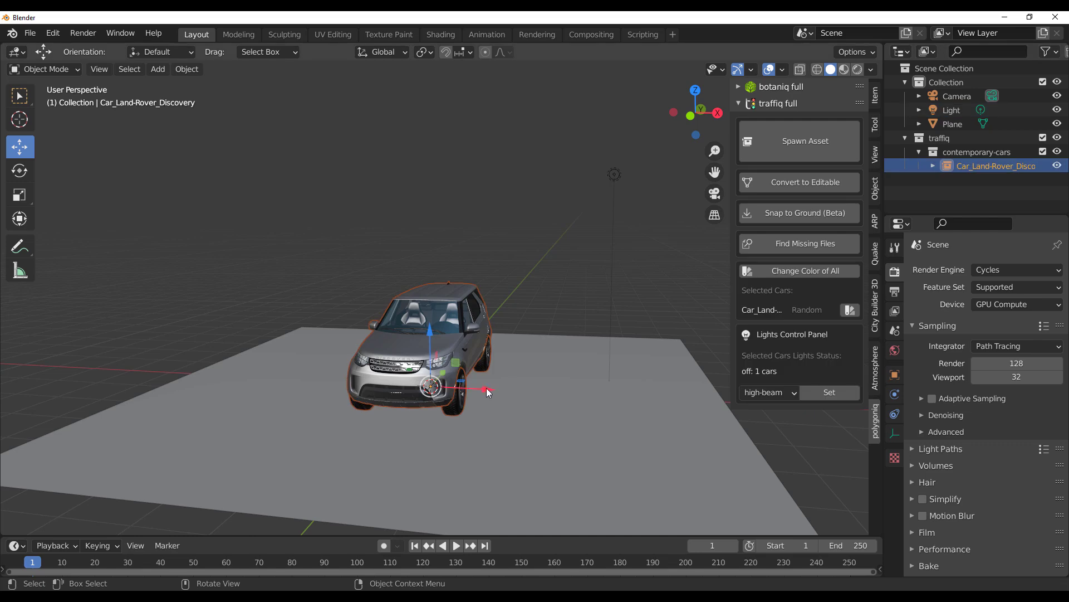
left_click_drag(486, 388, 269, 377)
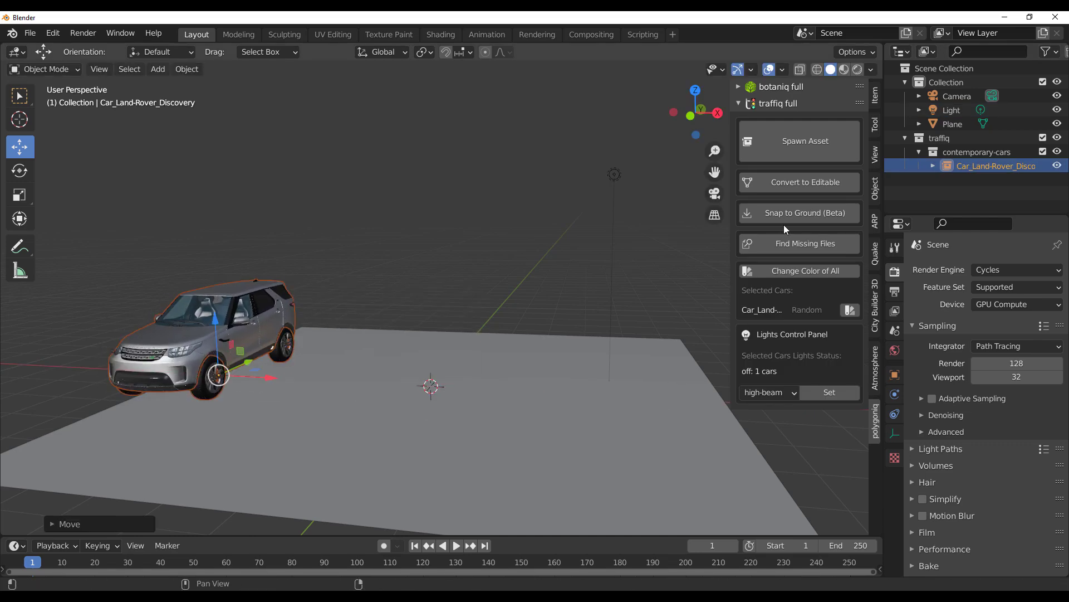
Open the Spawn Asset dialog and check the motorcycles category for assets
left_click(793, 146)
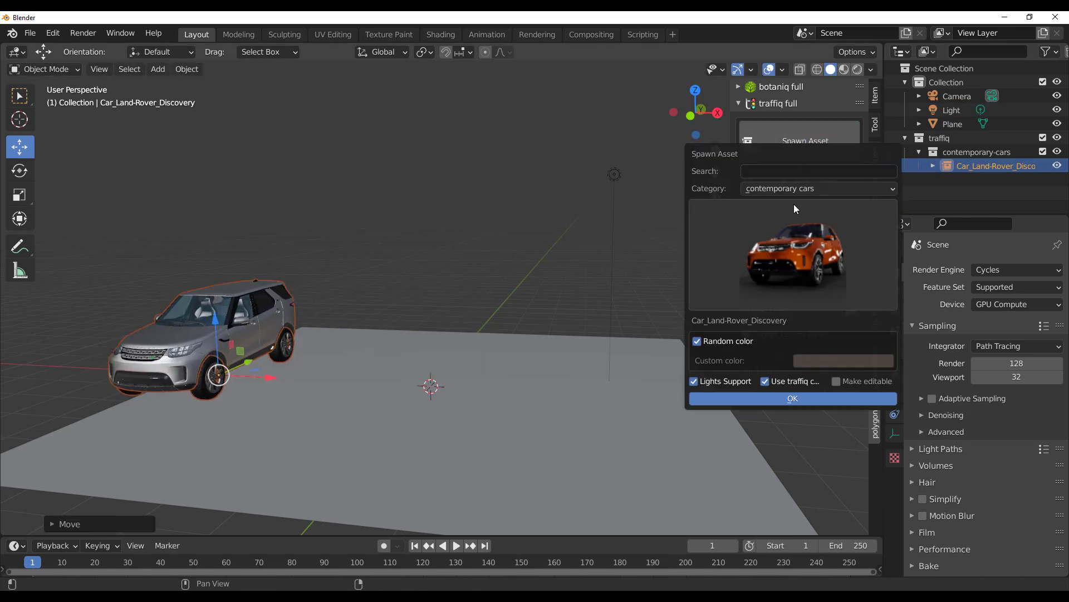
left_click(784, 188)
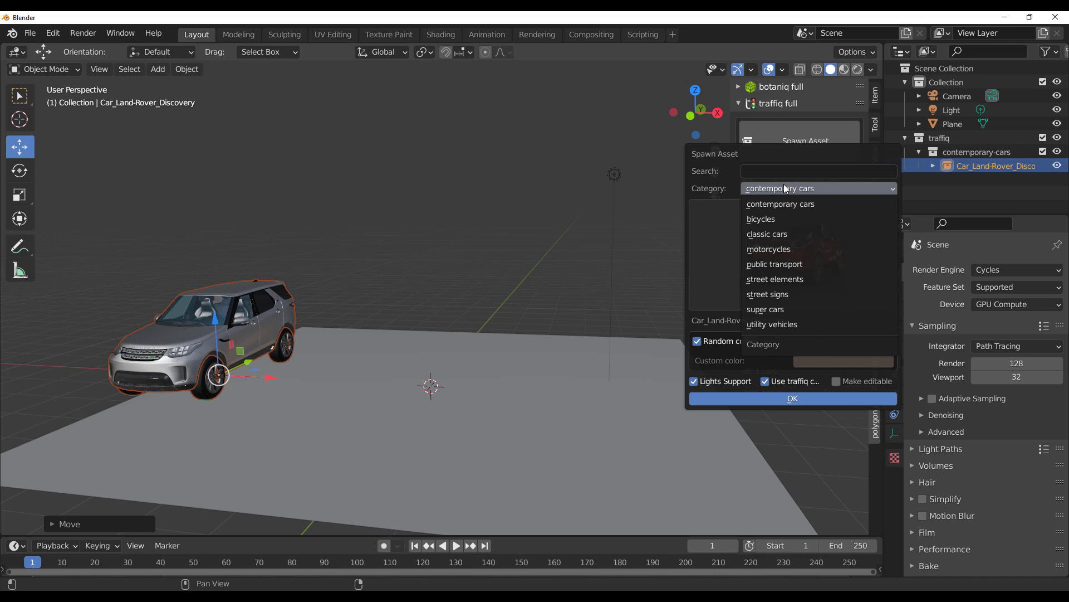
left_click(791, 249)
left_click(811, 246)
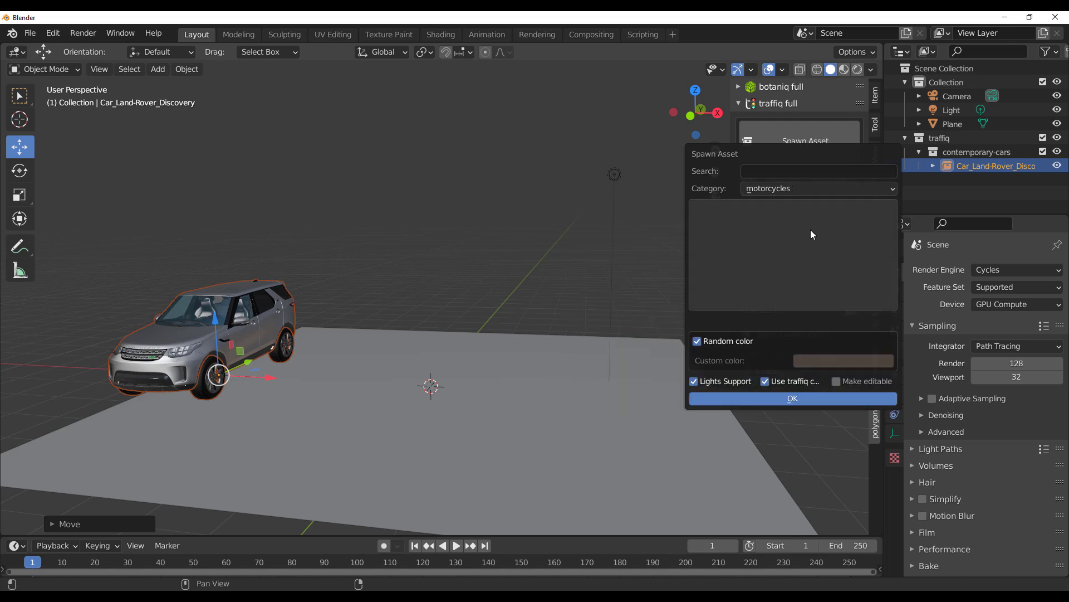
Browse the assets in the street elements category, such as lamps, traffic cones, traffic lights and trash bins
left_click(804, 189)
left_click(802, 279)
left_click(746, 301)
scroll(566, 568, "down", 2)
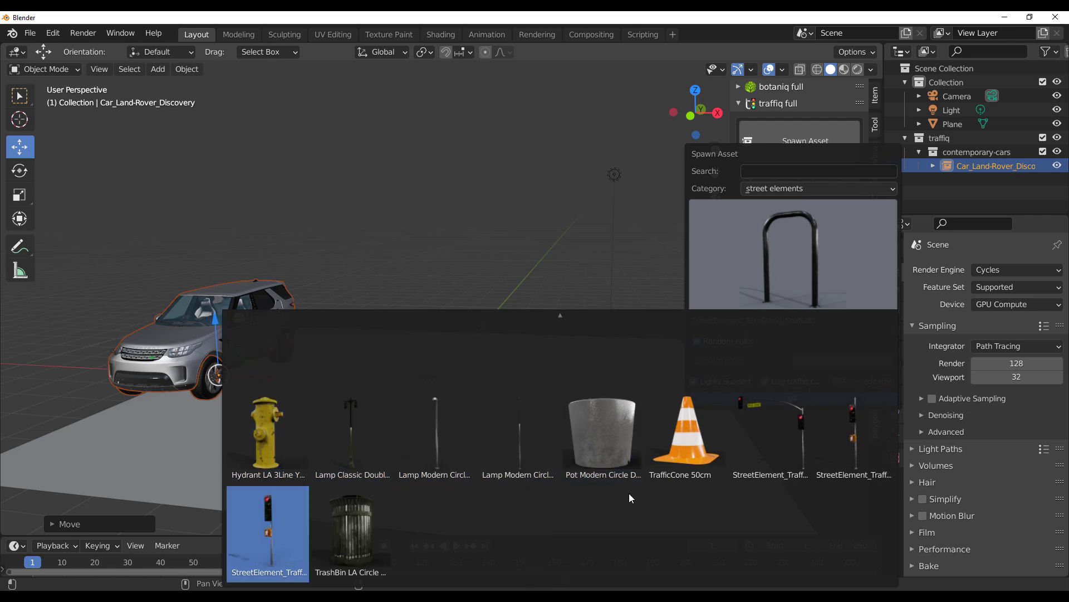
Browse the street signs category through its speed limit, direction, parking, stop and warning signs
left_click(803, 187)
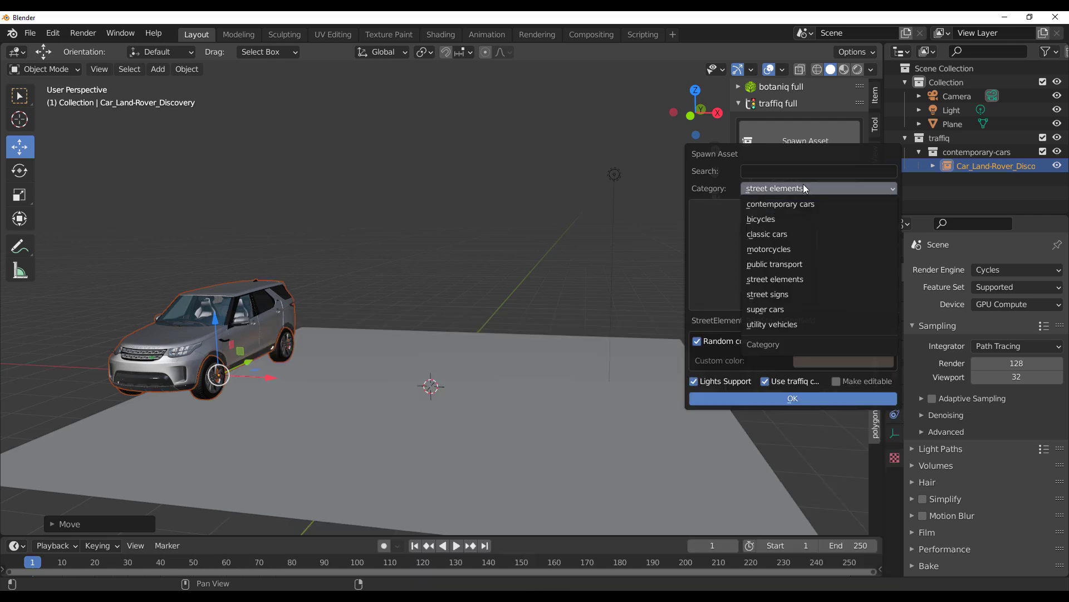
left_click(793, 290)
left_click(797, 267)
scroll(559, 579, "down", 2)
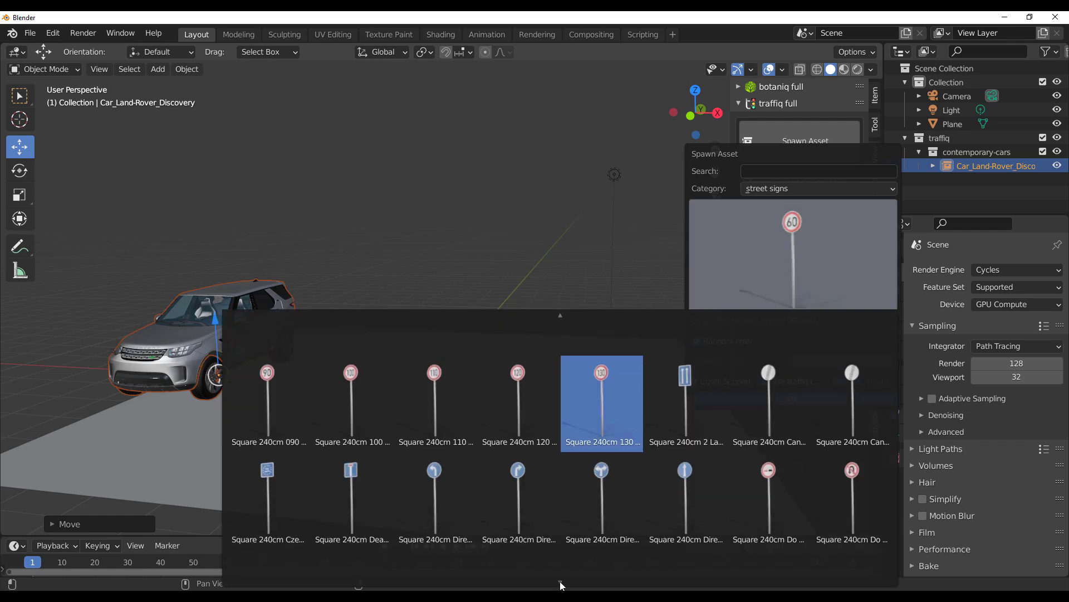
scroll(562, 582, "down", 3)
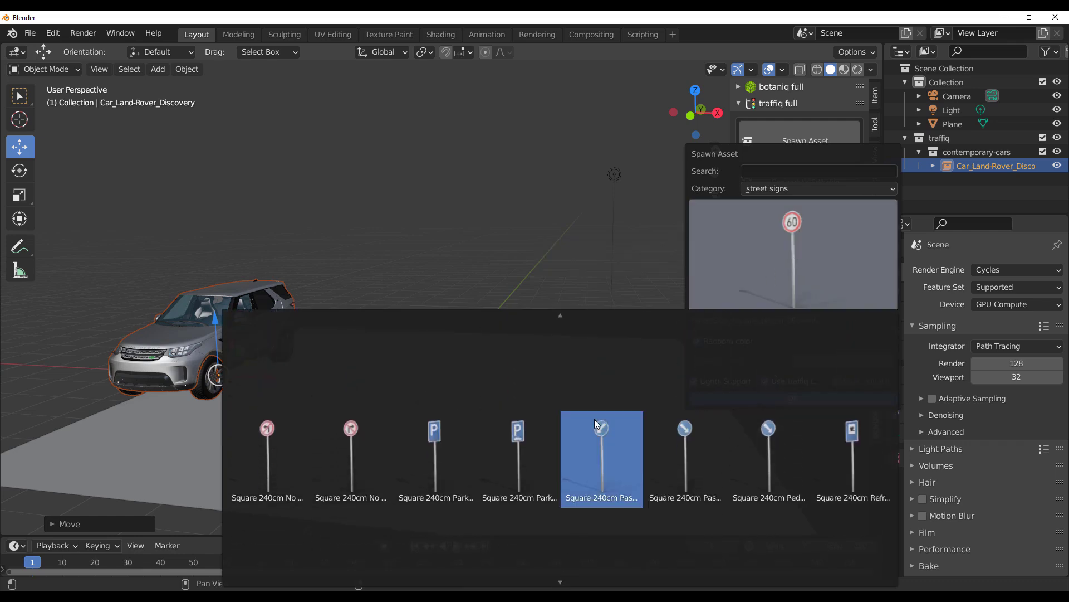
scroll(562, 582, "down", 3)
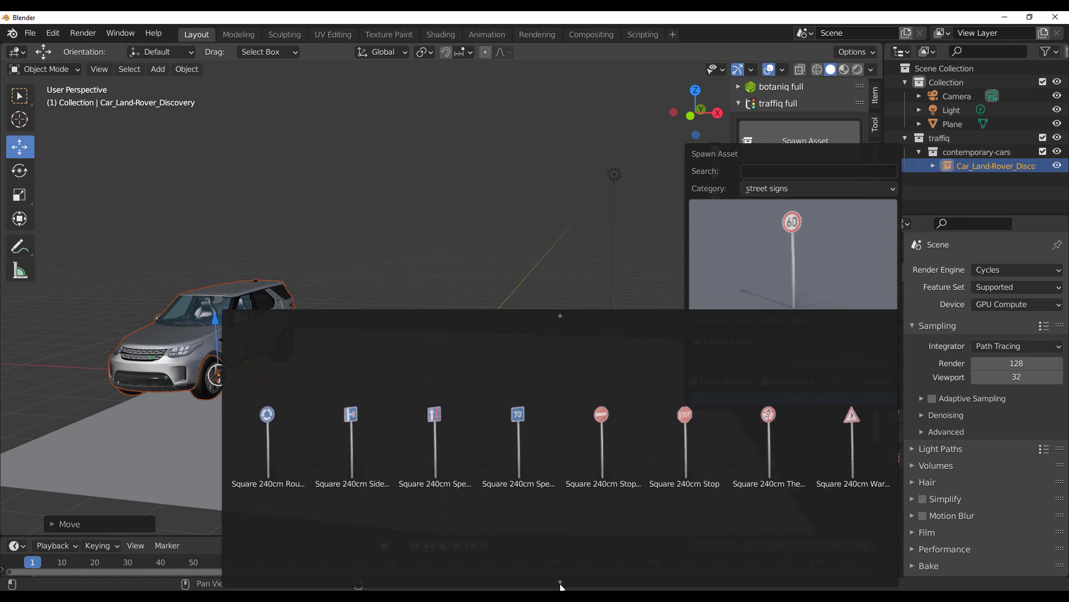
mouse_move(557, 317)
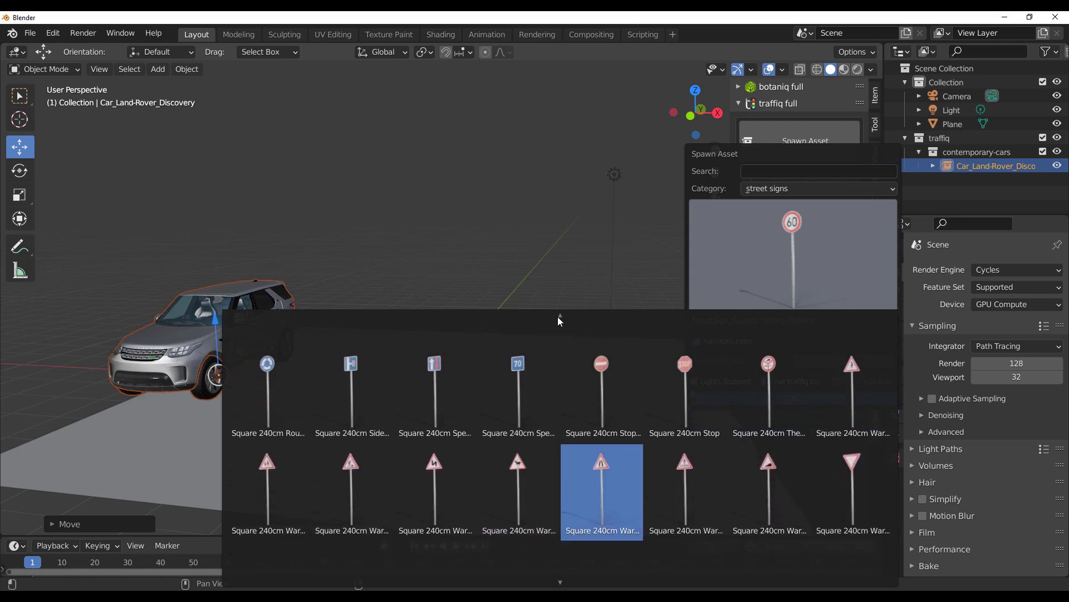
scroll(559, 319, "up", 10)
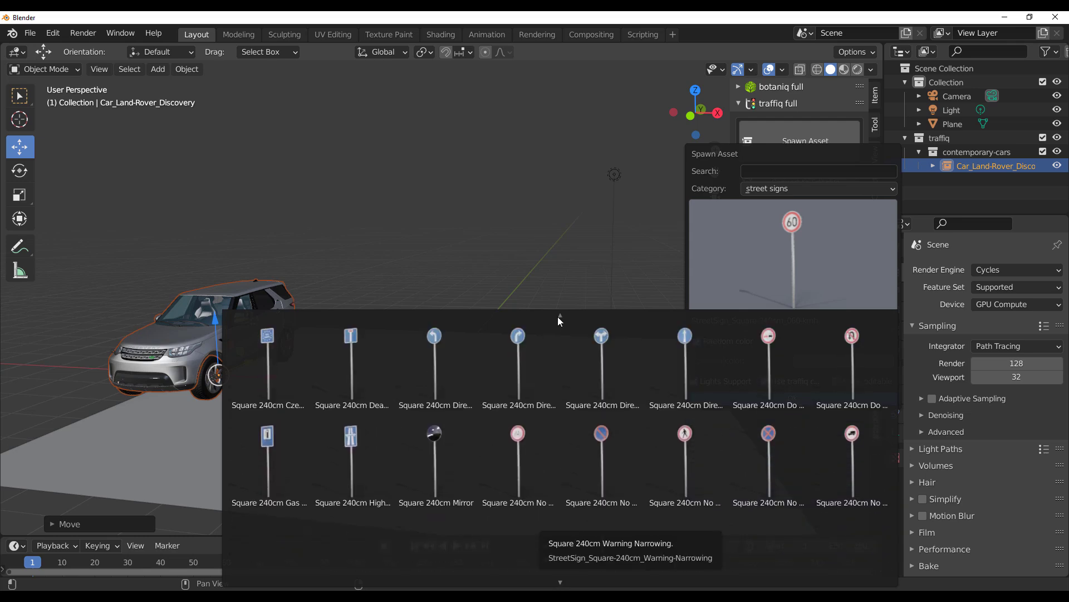
scroll(558, 318, "up", 3)
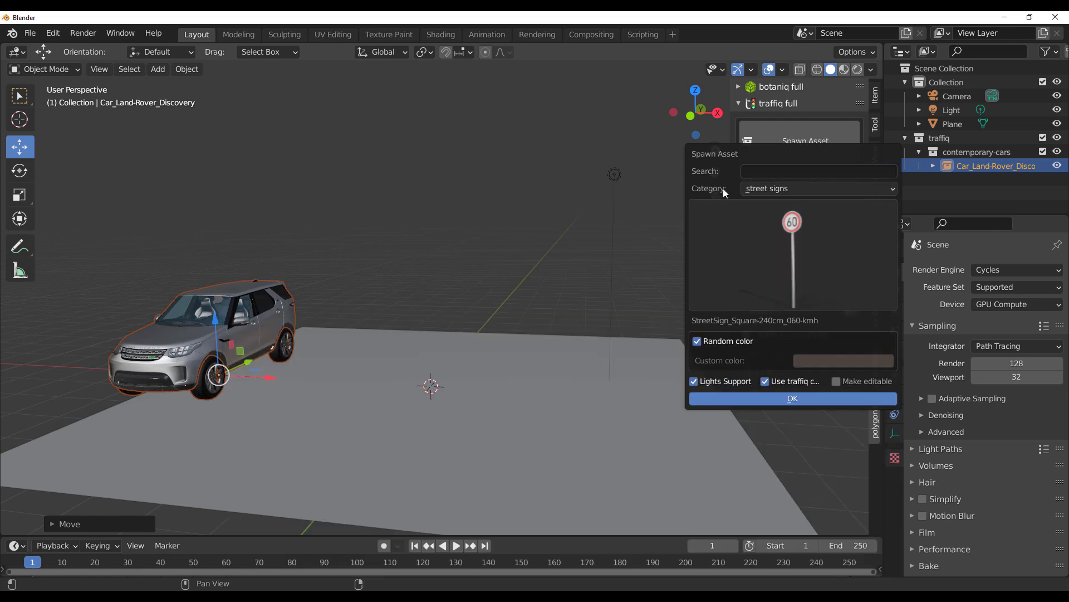
Spawn the Machine_Locust loader from the utility vehicles category
left_click(783, 184)
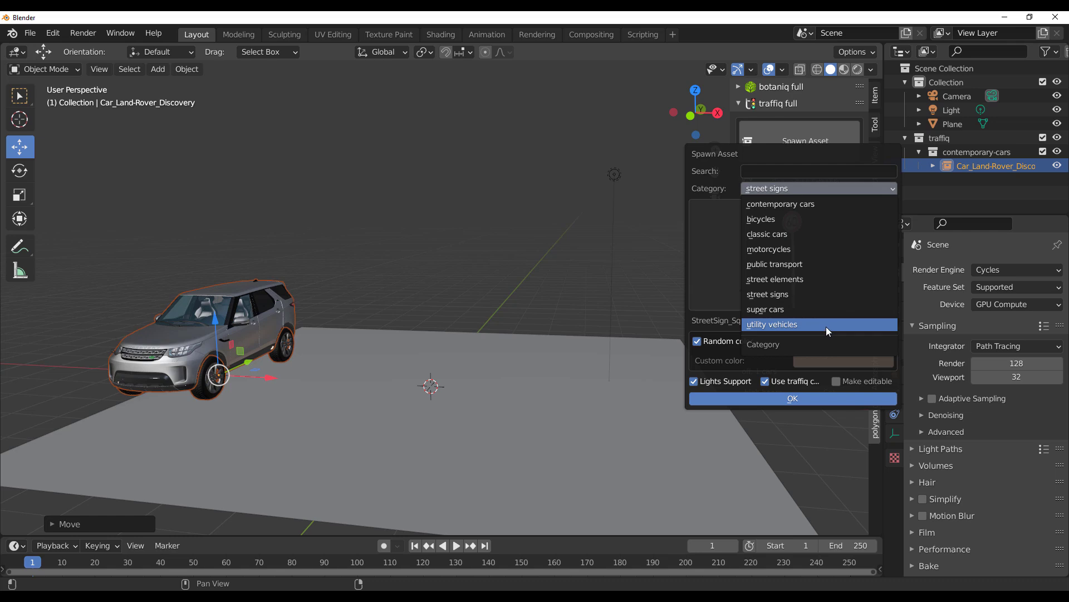
left_click(827, 326)
left_click(821, 267)
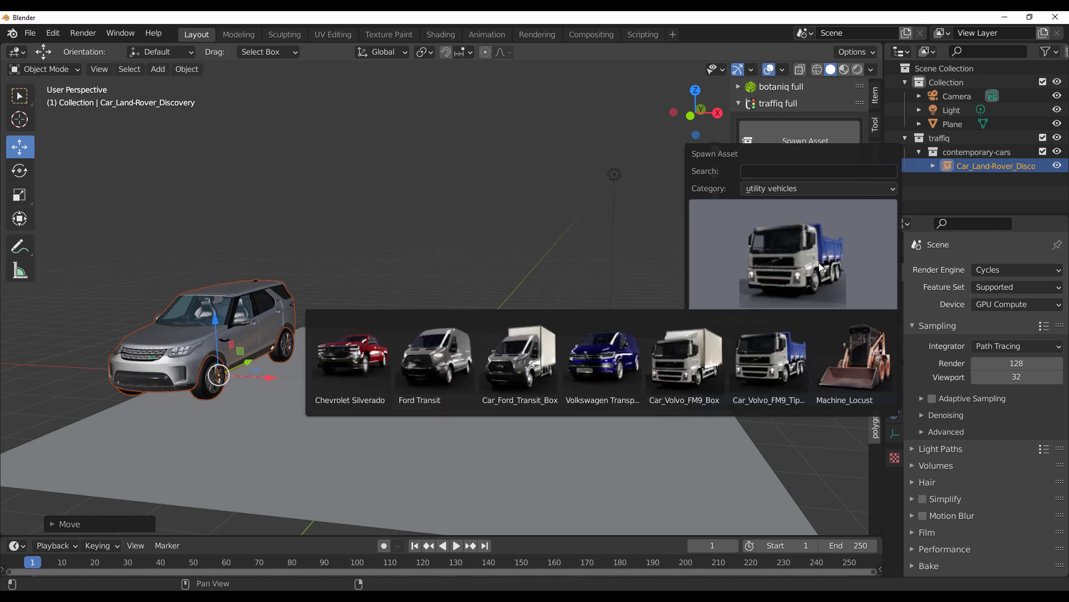
left_click(863, 356)
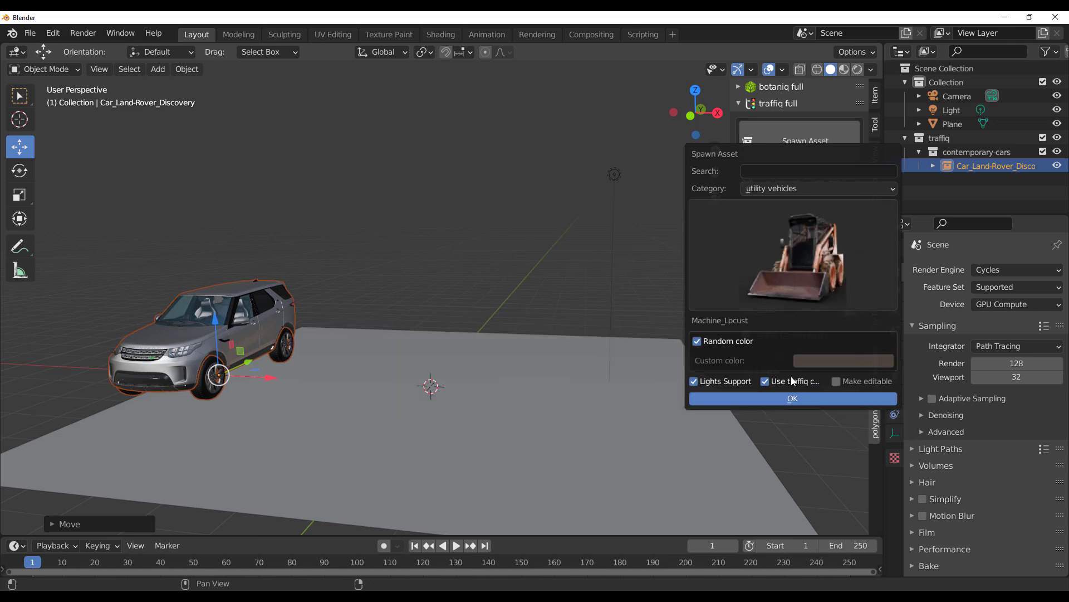
left_click(795, 398)
Raise the Land Rover Discovery and the Machine_Locust together along Z so they float above the ground plane
middle_click_drag(627, 397, 476, 367)
scroll(429, 373, "up", 3)
scroll(449, 375, "down", 5)
scroll(449, 376, "up", 3)
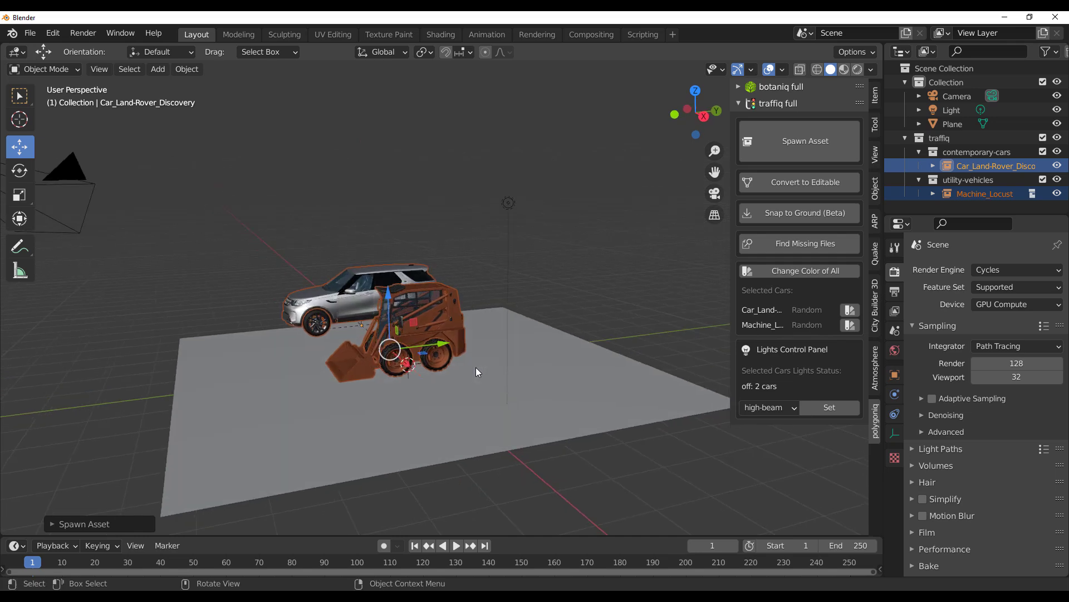
left_click_drag(390, 303, 392, 231)
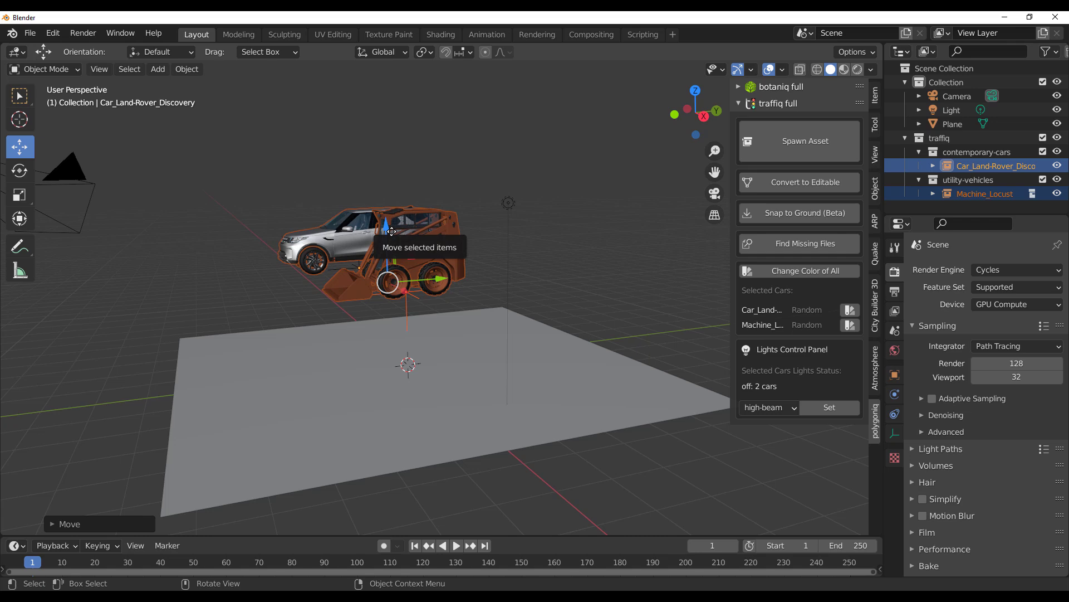
Tilt the ground plane into a slope of about 14° and move it about 1.77 m along negative X
left_click(353, 383)
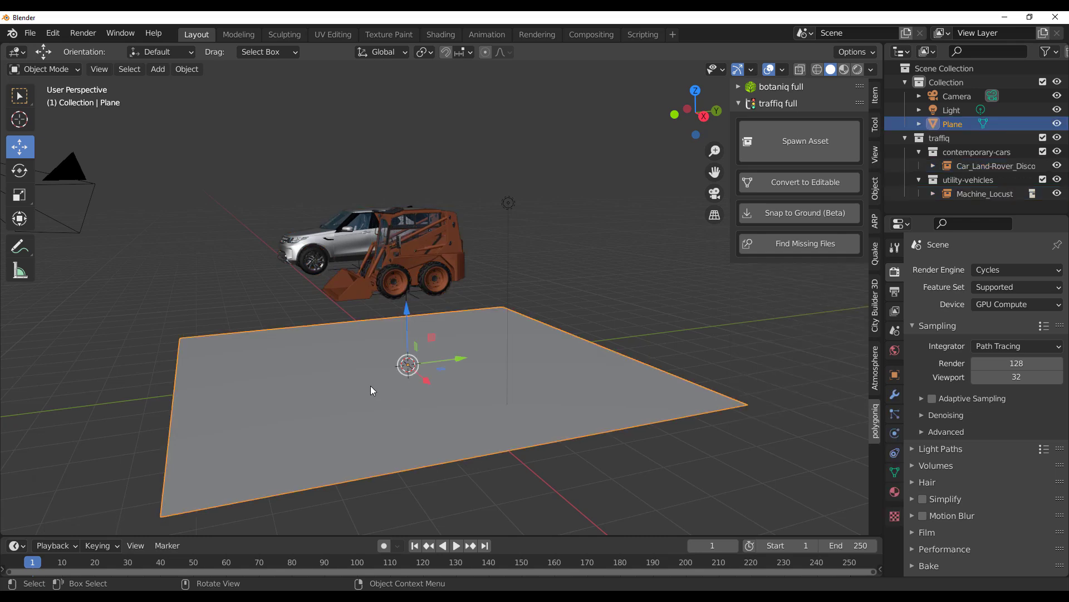
key("r")
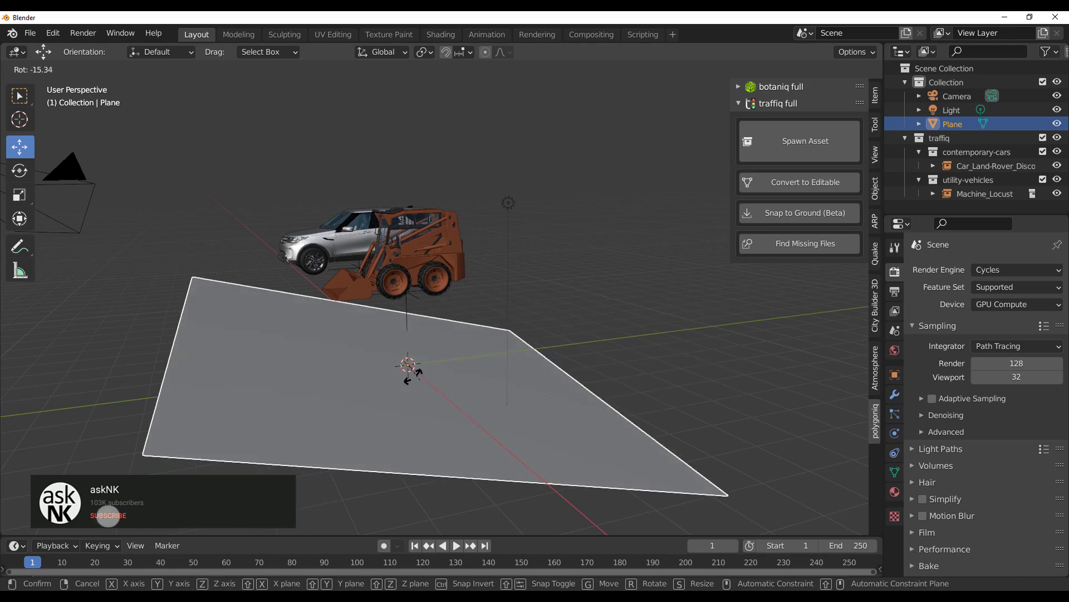
left_click(421, 381)
middle_click_drag(400, 380, 438, 383)
left_click_drag(487, 371, 415, 372)
middle_click_drag(481, 323, 507, 326)
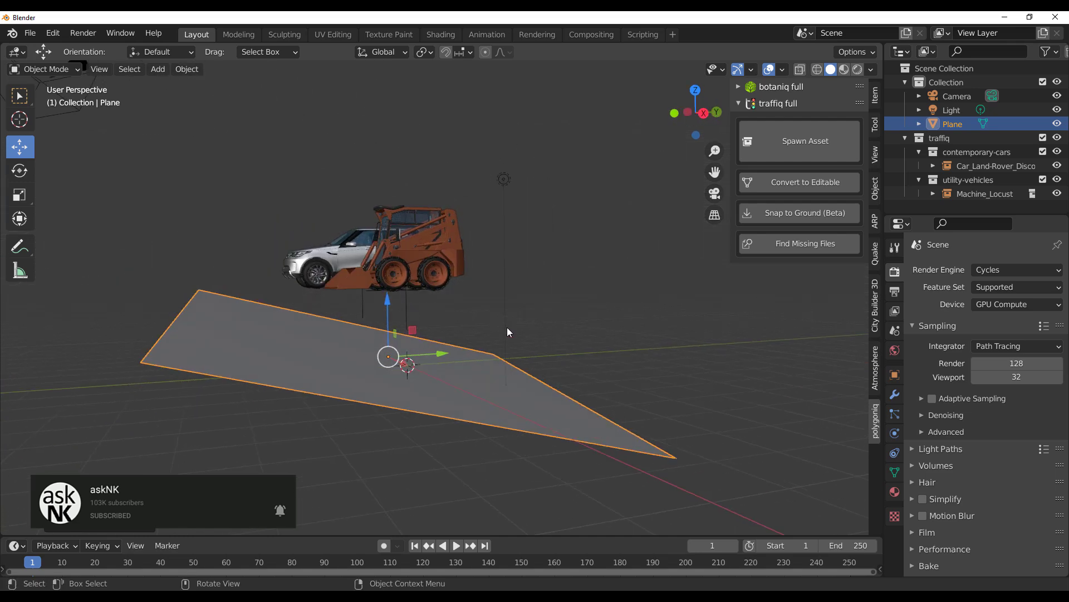
Snap the Machine_Locust and the Land Rover Discovery to the tilted ground plane with Snap to Ground
left_click(973, 193)
left_click(984, 166, "ctrl")
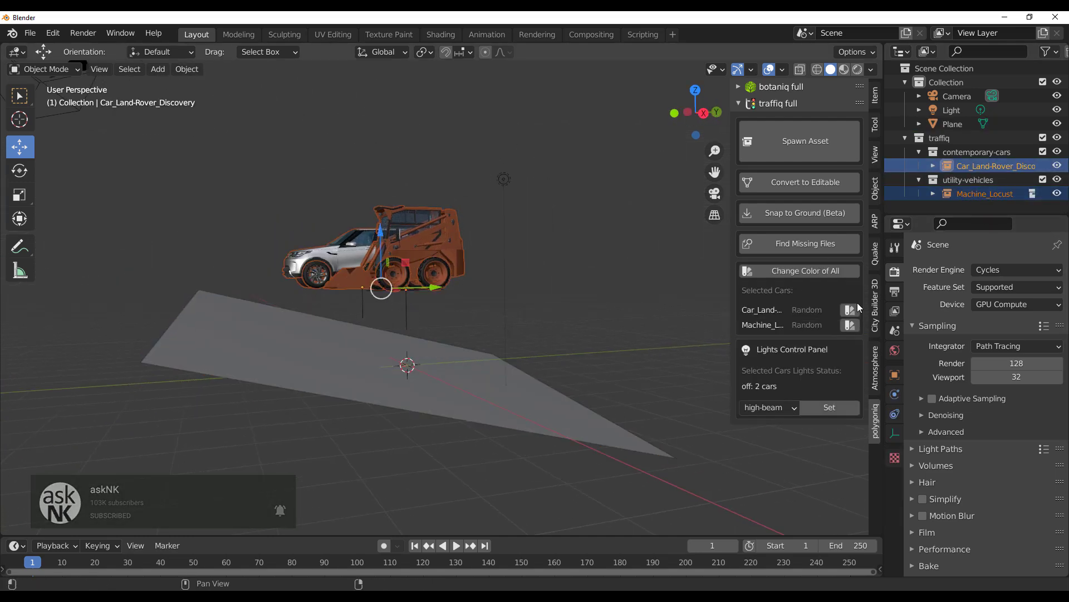
left_click(788, 215)
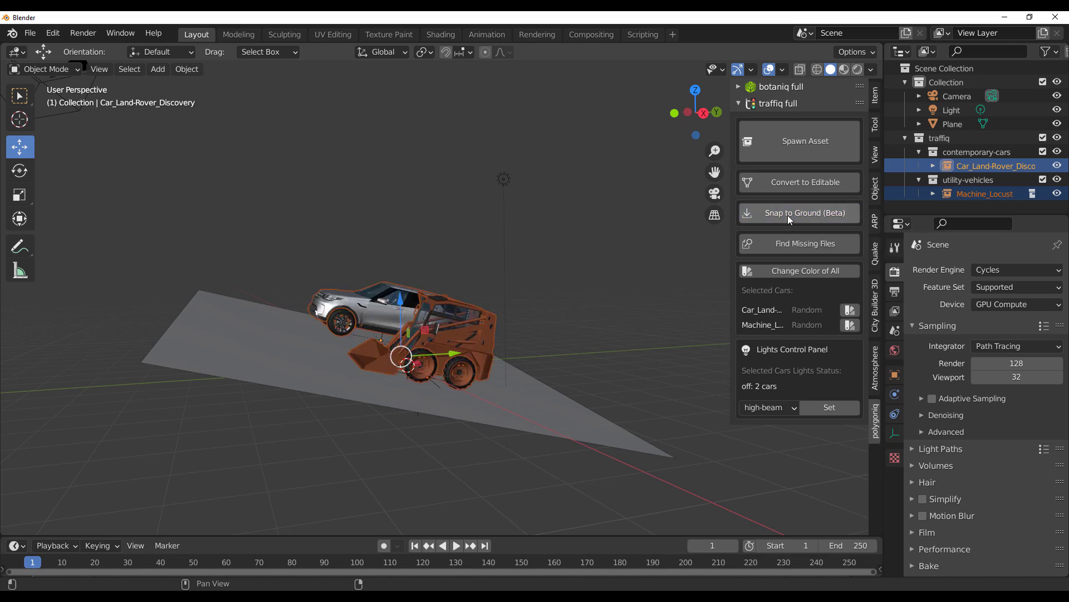
Inspect the snapped vehicles up close, and lift both of them off the slope along Z
middle_click_drag(463, 384, 448, 449)
scroll(490, 398, "up", 4)
scroll(535, 473, "up", 3)
middle_click_drag(534, 474, 508, 436)
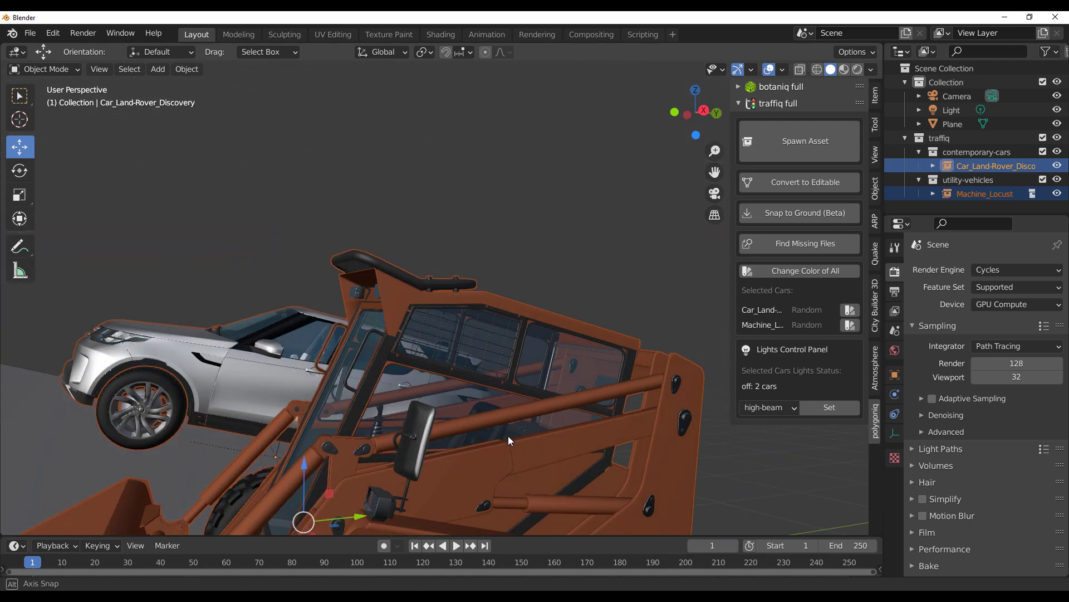
scroll(508, 436, "up", 2)
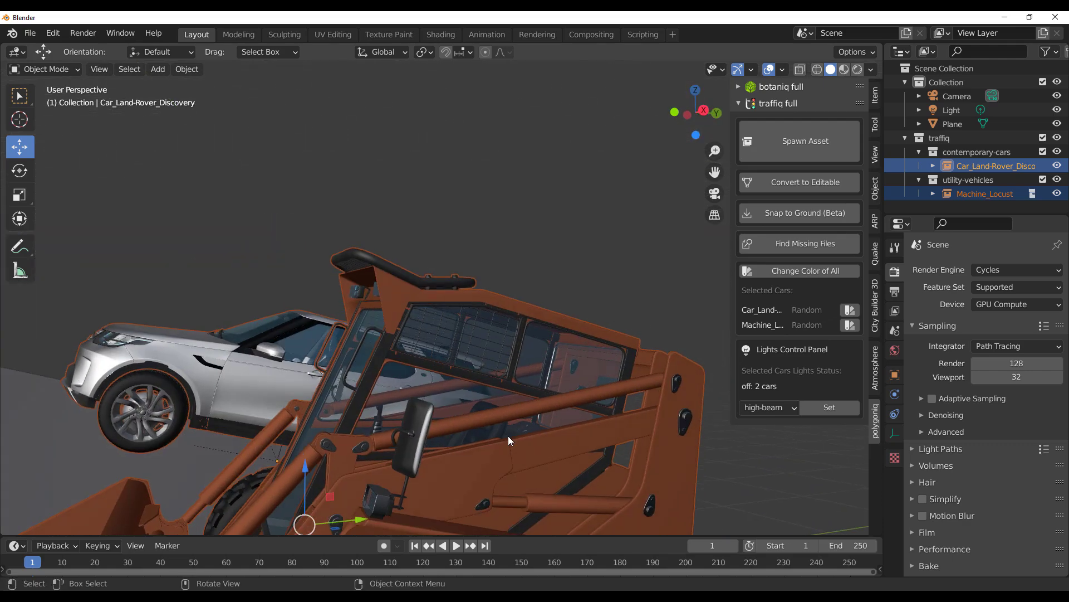
scroll(503, 433, "down", 8)
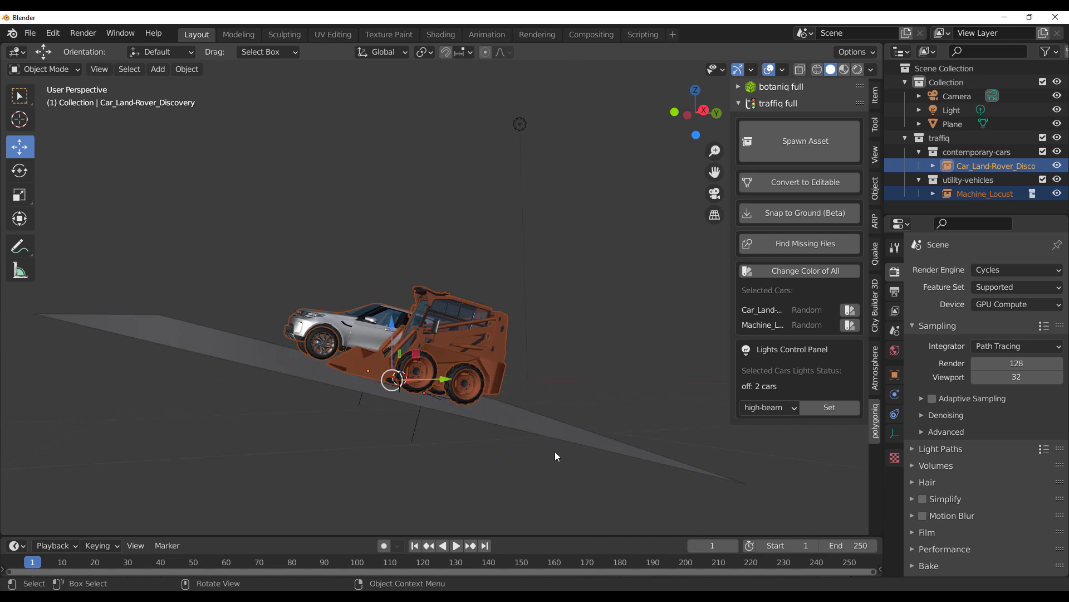
left_click_drag(423, 363, 403, 272)
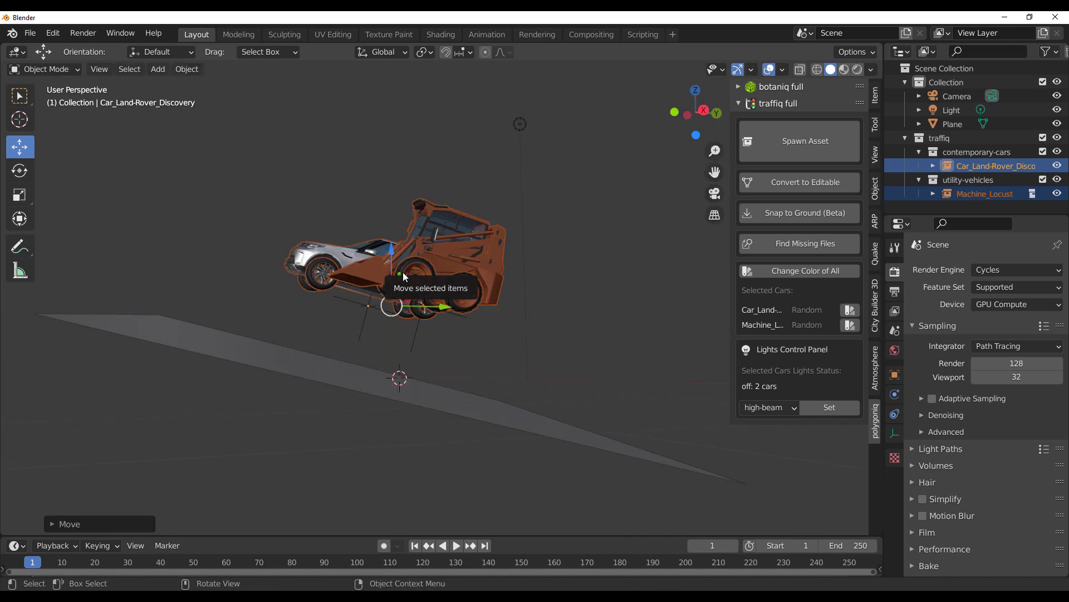
Level the ground plane by setting its X, Y and Z rotation to 0°
left_click(357, 388)
middle_click_drag(356, 388, 406, 430)
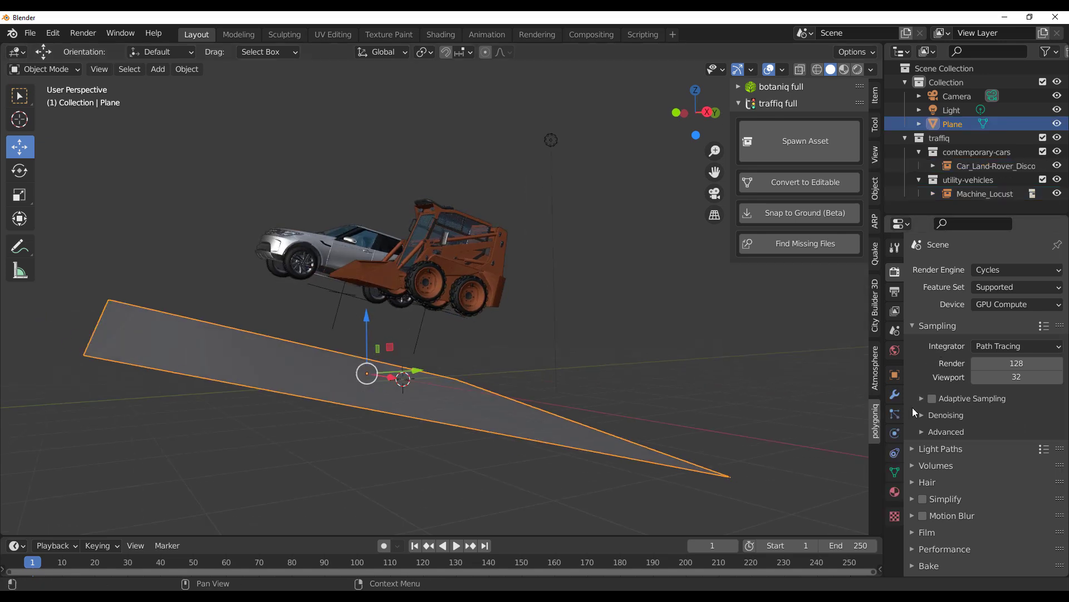
left_click(895, 376)
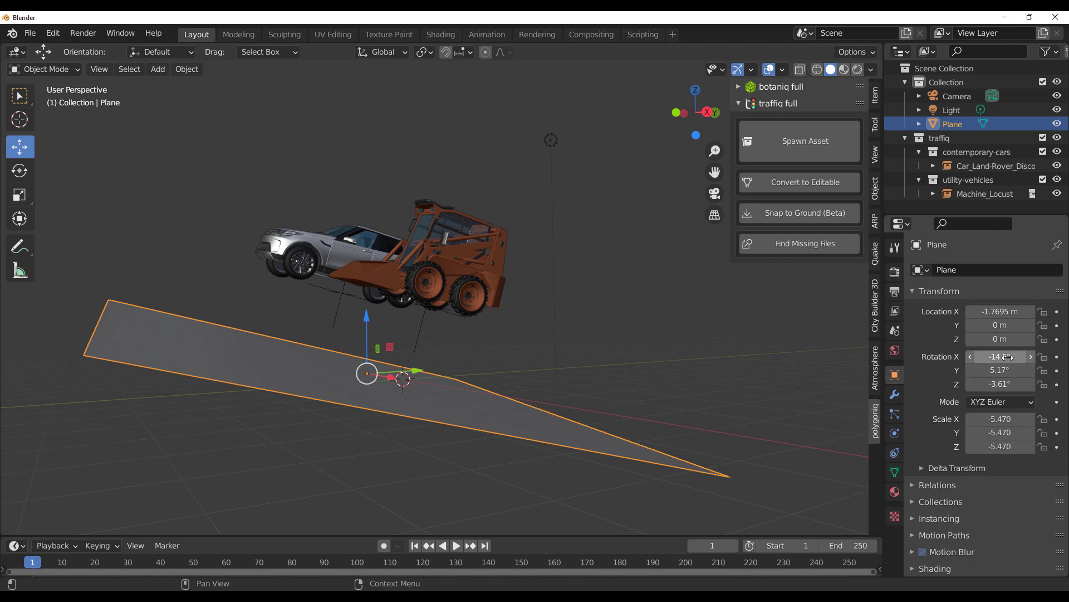
left_click(1007, 357)
left_click(947, 383)
left_click_drag(1003, 355, 1005, 383)
type("0")
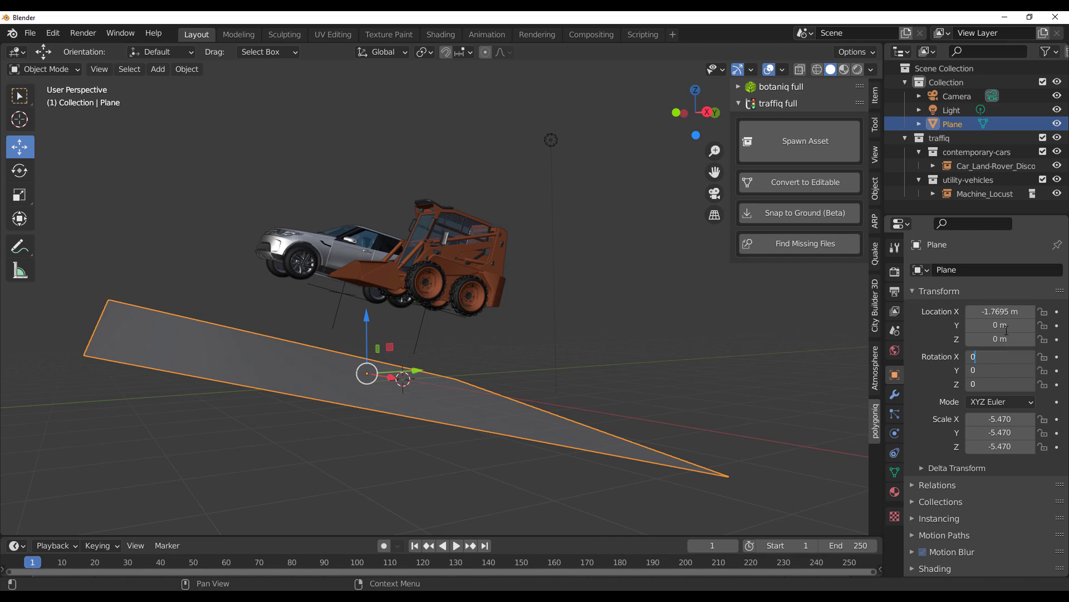
key("Return")
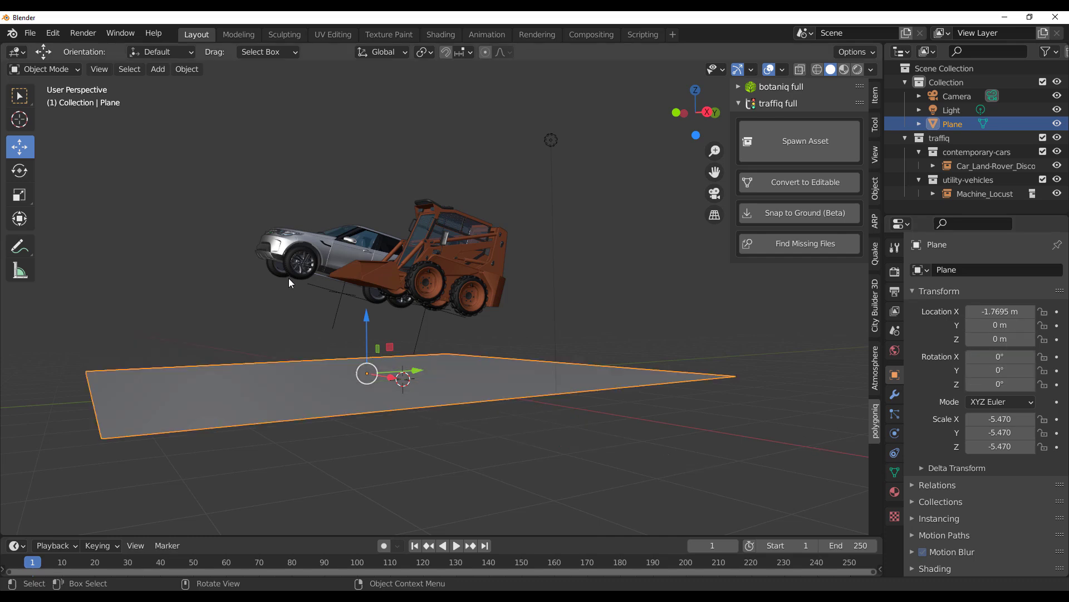
Snap the Land Rover Discovery and the Machine_Locust to the level ground plane, deselect them and inspect their placement
left_click(963, 166)
left_click(973, 192, "ctrl")
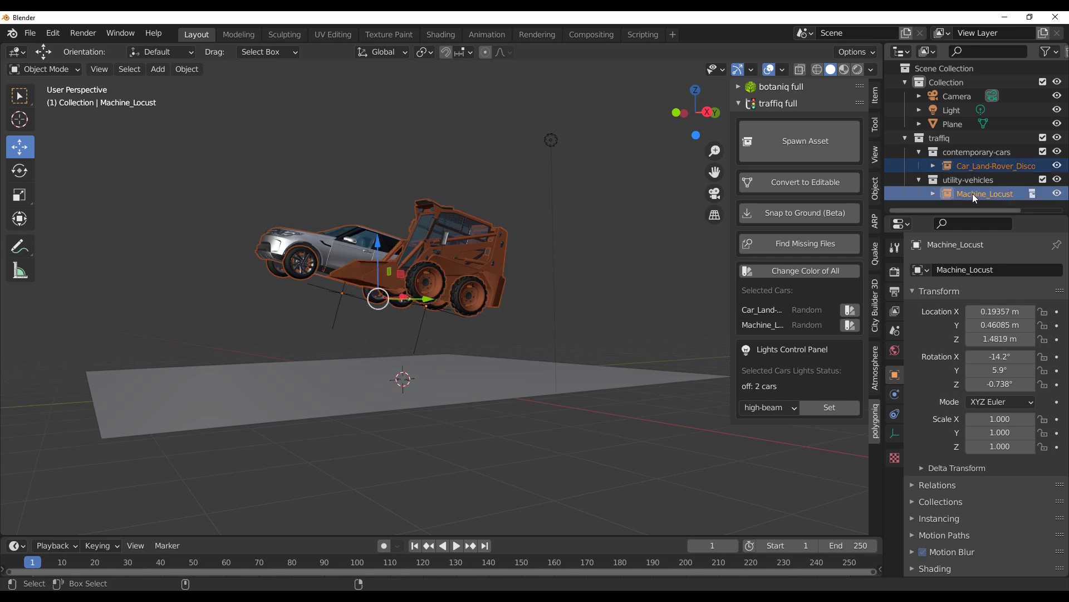
left_click(782, 211)
middle_click_drag(318, 323, 389, 327)
scroll(446, 330, "up", 3)
left_click(506, 334)
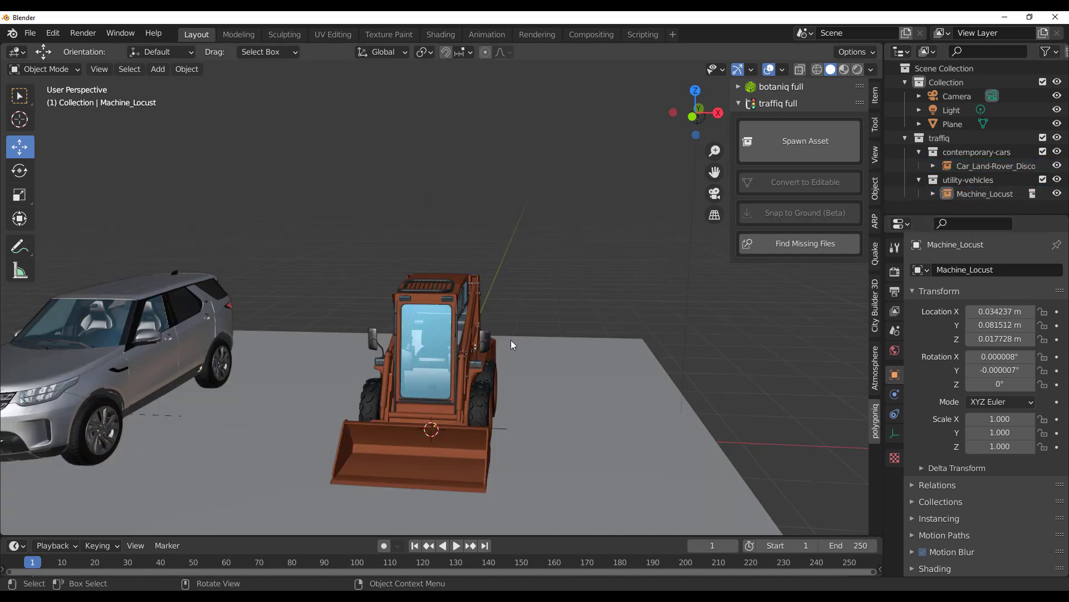
mouse_move(457, 350)
middle_mouse_down()
mouse_move(396, 339)
mouse_move(471, 353)
middle_mouse_up()
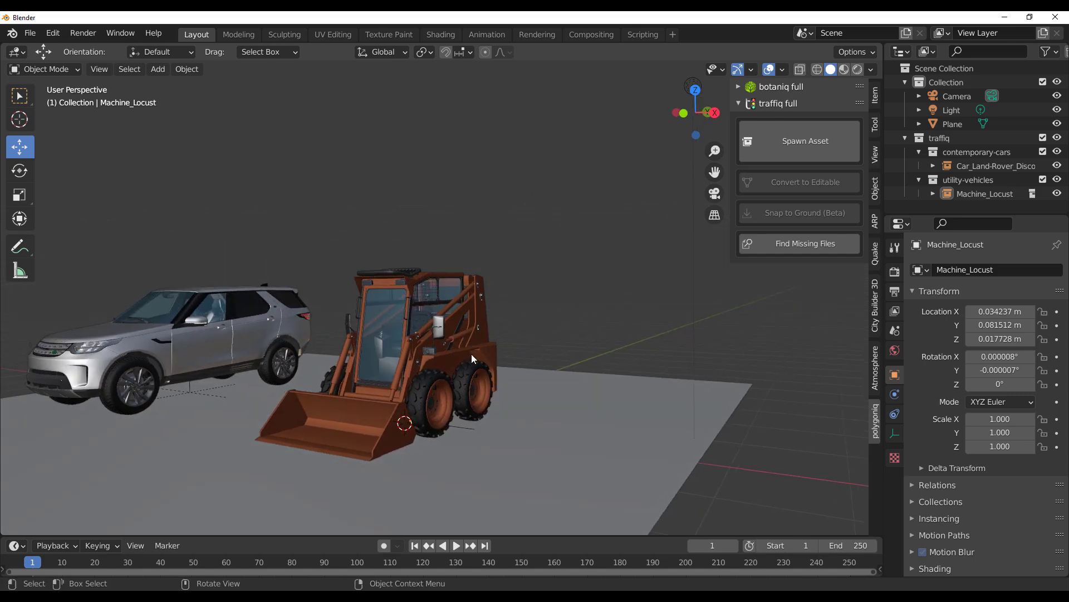